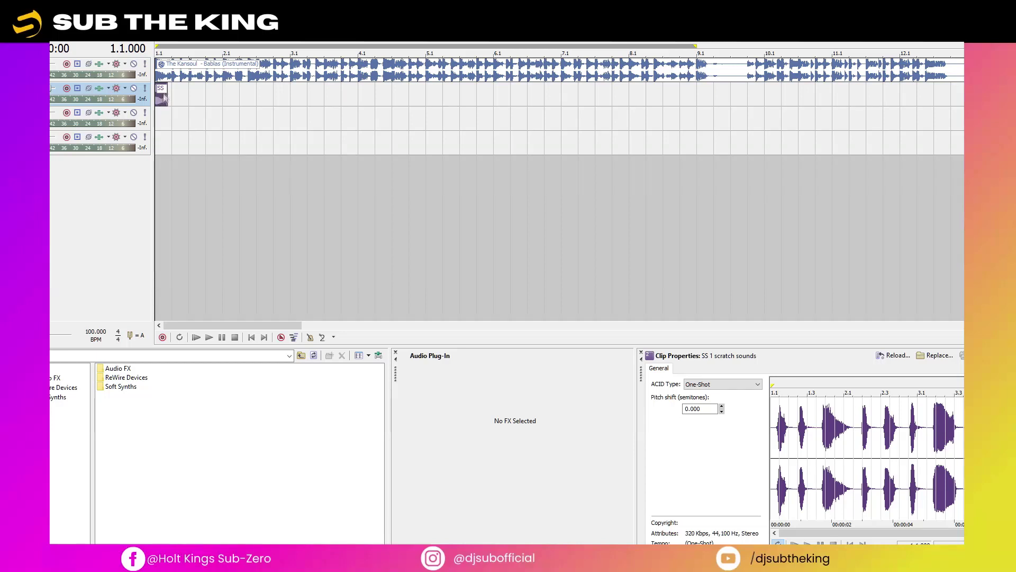
# Step: Solo the SS 1 scratch sounds track and play the clip on its own
pyautogui.click(148, 88)
pyautogui.press('space')
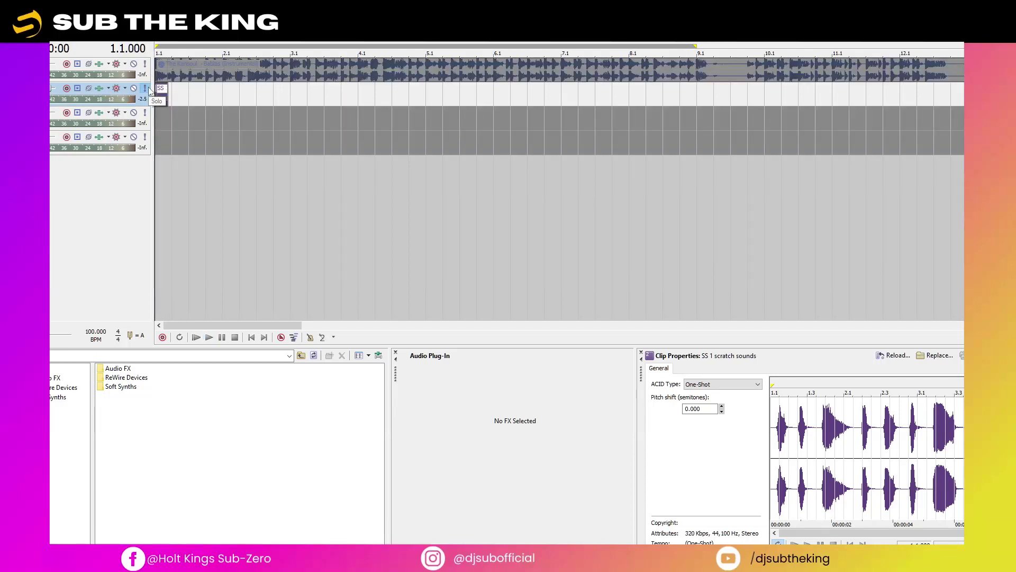
pyautogui.click(145, 89)
pyautogui.press('space')
pyautogui.click(146, 88)
# Step: Audition the soloed scratch clip while raising its pitch in steps, and unsolo the track
pyautogui.click(162, 100)
pyautogui.press('space')
pyautogui.press('space')
pyautogui.press('space')
pyautogui.press('space')
pyautogui.press('space')
pyautogui.press('space')
pyautogui.press('=')
pyautogui.press('space')
pyautogui.press('space')
pyautogui.press('space')
pyautogui.press('space')
pyautogui.press('=')
pyautogui.press('space')
pyautogui.press('space')
pyautogui.press('=')
pyautogui.press('=')
pyautogui.press('=')
pyautogui.press('=')
pyautogui.press('space')
pyautogui.press('space')
pyautogui.click(145, 88)
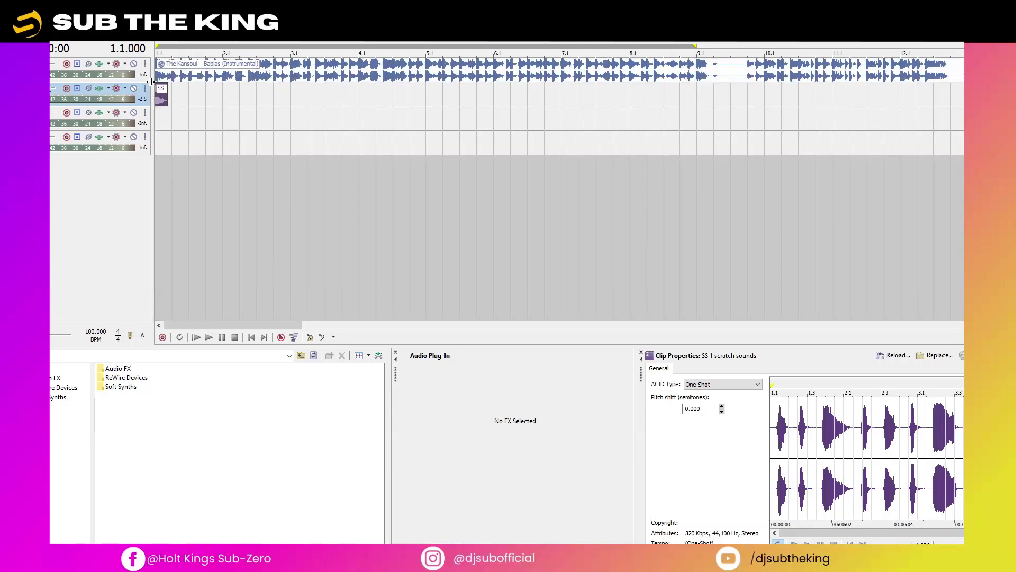
# Step: Move the scratch clip to 2.1 on the timeline and play it against the instrumental
pyautogui.moveTo(164, 103); pyautogui.dragTo(348, 106)
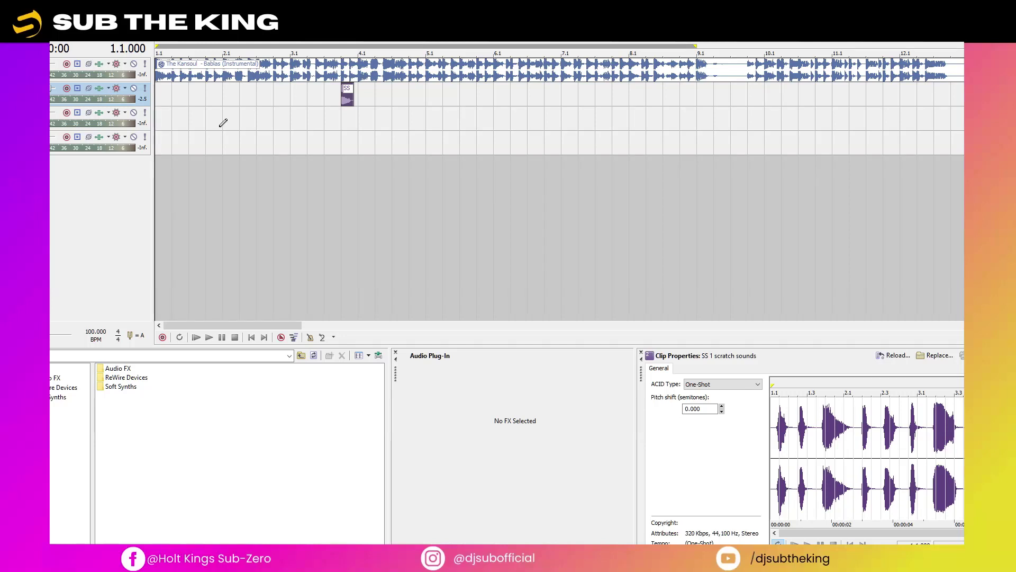
pyautogui.scroll(2, 230, 115)
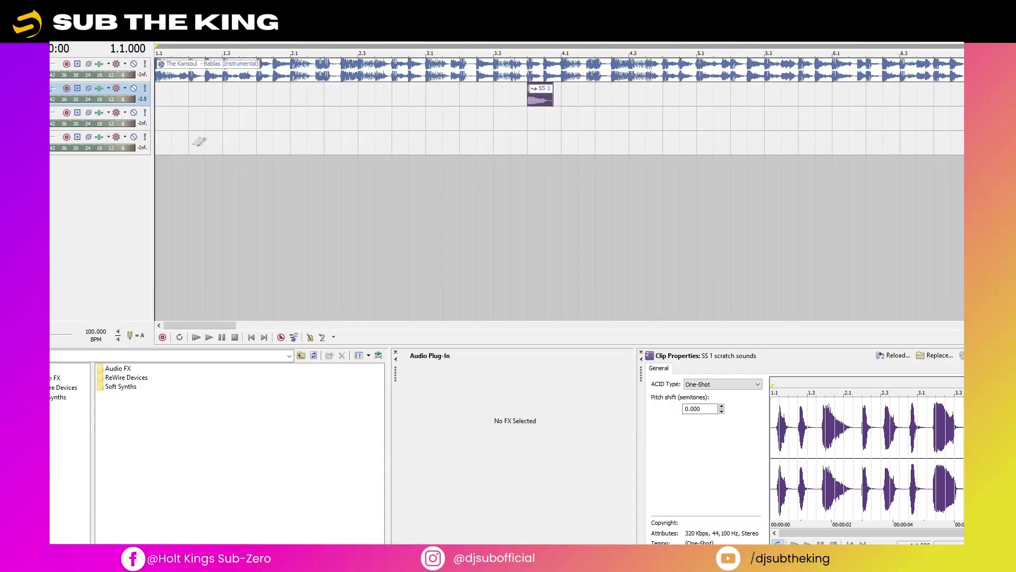
pyautogui.press('space')
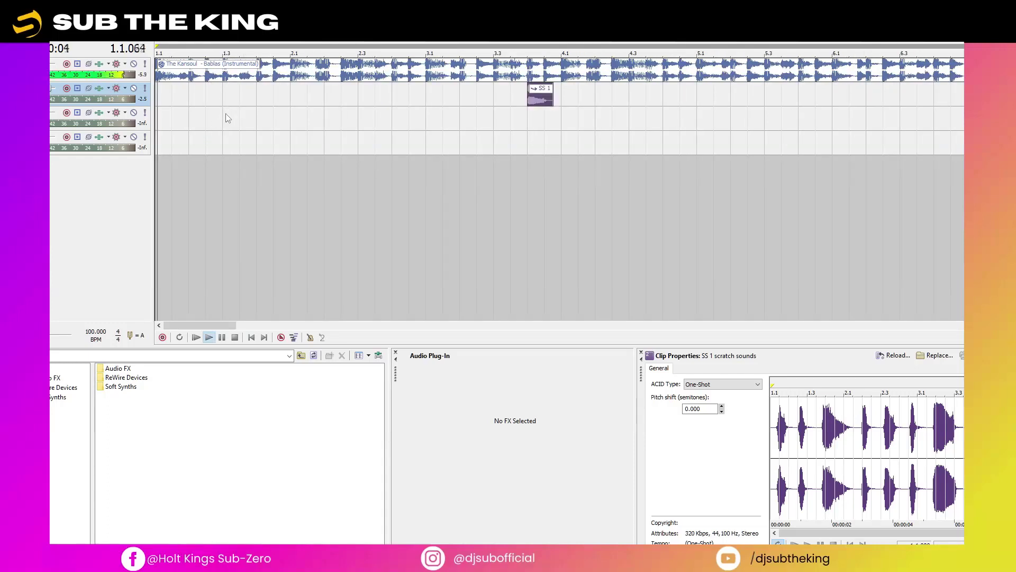
pyautogui.press('space')
pyautogui.moveTo(545, 104); pyautogui.dragTo(292, 104)
pyautogui.press('space')
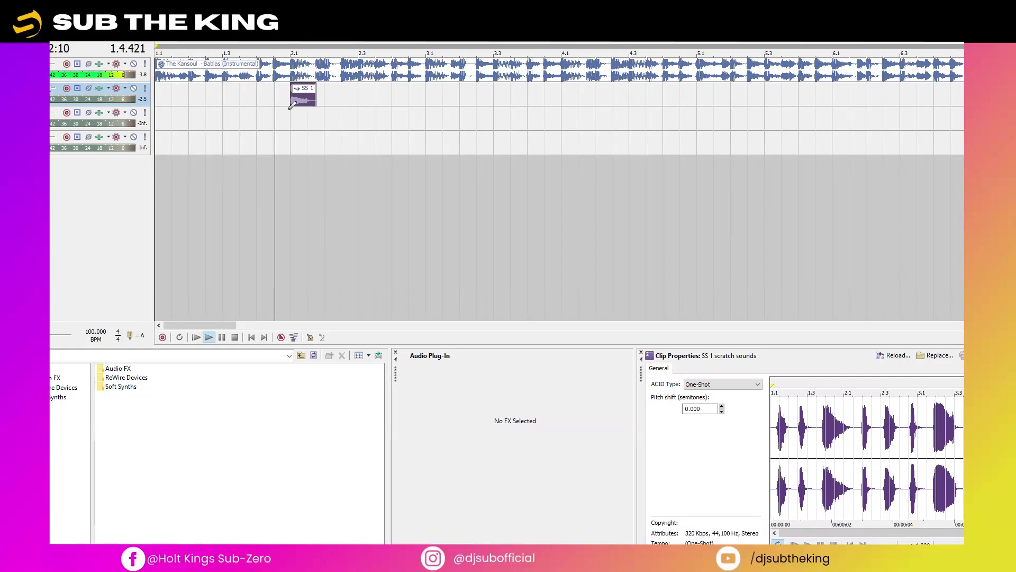
pyautogui.press('space')
# Step: Split the scratch clip at 2.1.384 and delete the part after the split
pyautogui.click(315, 101)
pyautogui.scroll(1, 317, 103)
pyautogui.moveTo(51, 88); pyautogui.dragTo(52, 90)
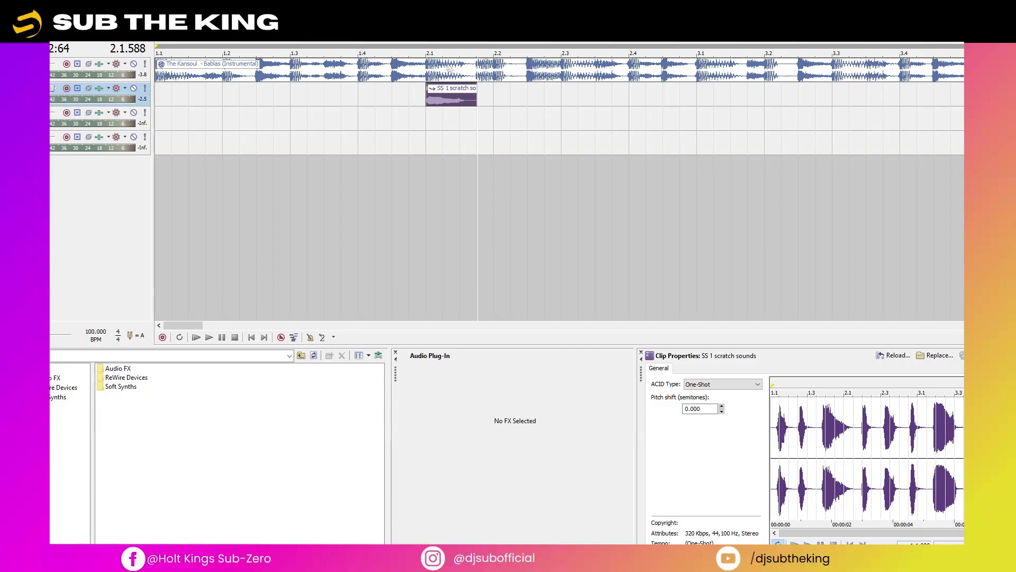
pyautogui.scroll(1, 439, 69)
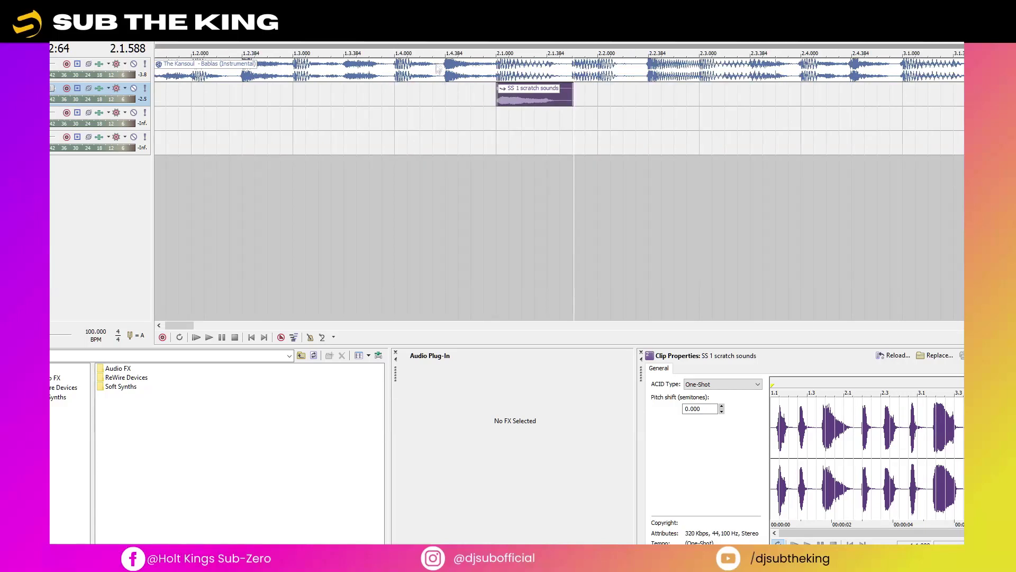
pyautogui.click(549, 96)
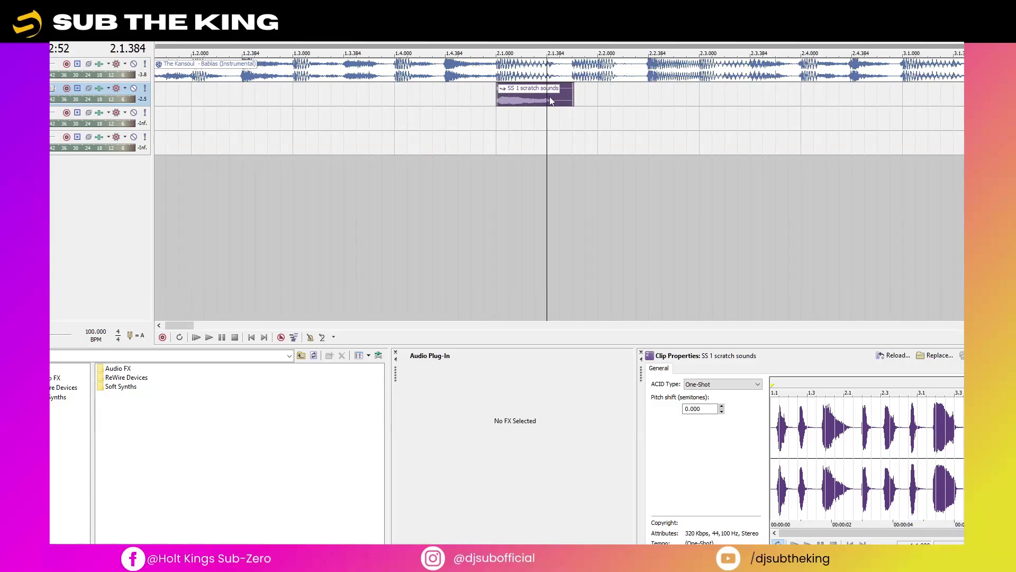
pyautogui.press('s')
pyautogui.press('Delete')
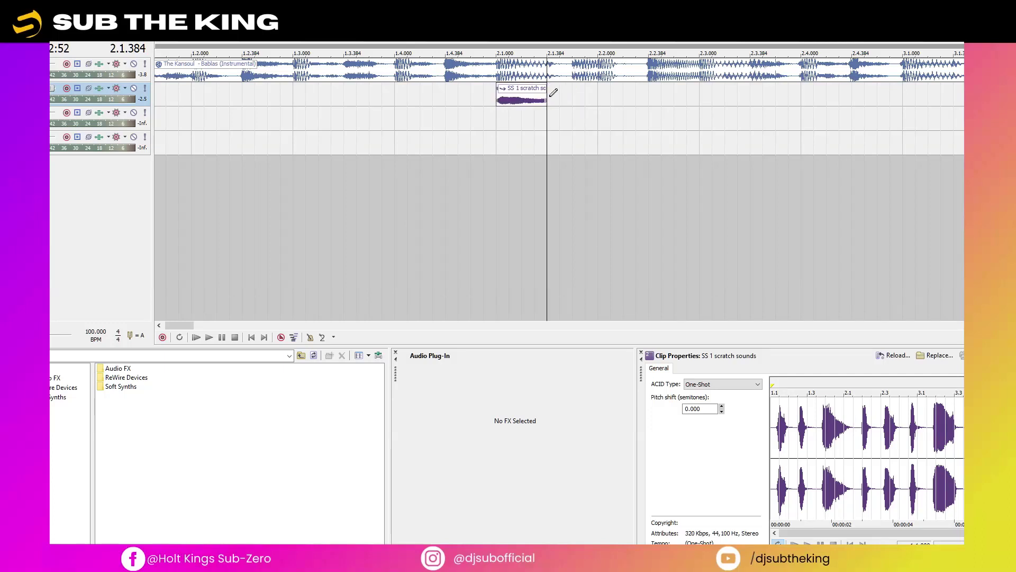
# Step: Place five copies of the trimmed scratch clip end to end after it, lowering each by one more semitone, from -1 to -5
pyautogui.click(515, 102)
pyautogui.moveTo(515, 102); pyautogui.dragTo(563, 103)
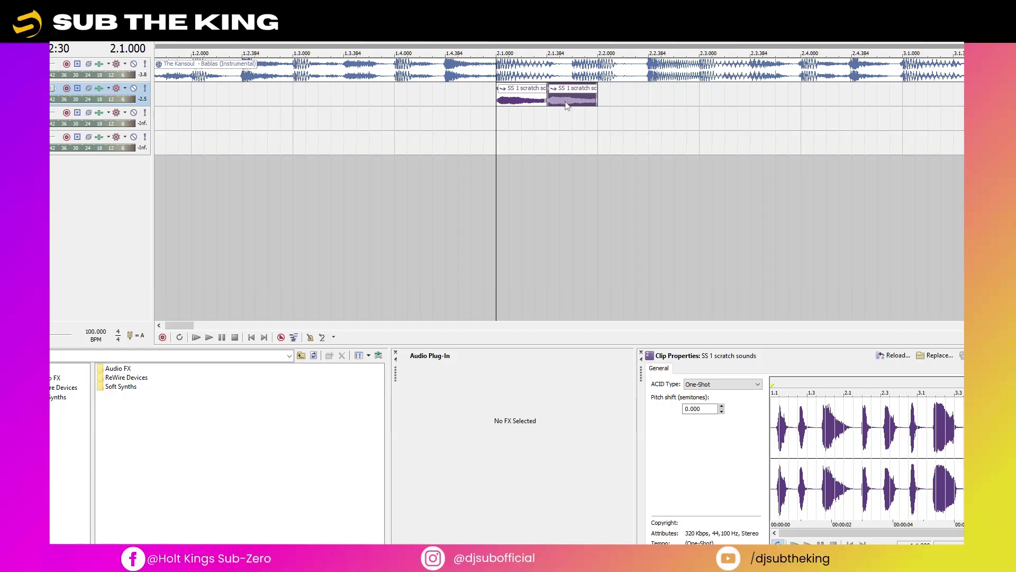
pyautogui.press('-')
pyautogui.moveTo(561, 105); pyautogui.dragTo(768, 104)
pyautogui.press('-')
pyautogui.press('-')
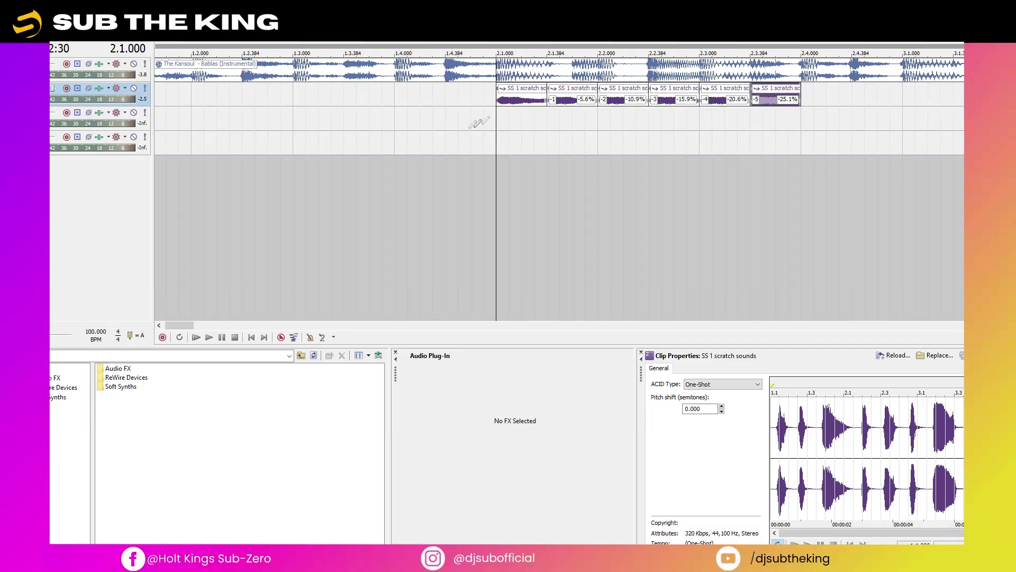
# Step: Play the descending scratch sequence from 2.1.000 with the instrumental
pyautogui.click(495, 115)
pyautogui.press('space')
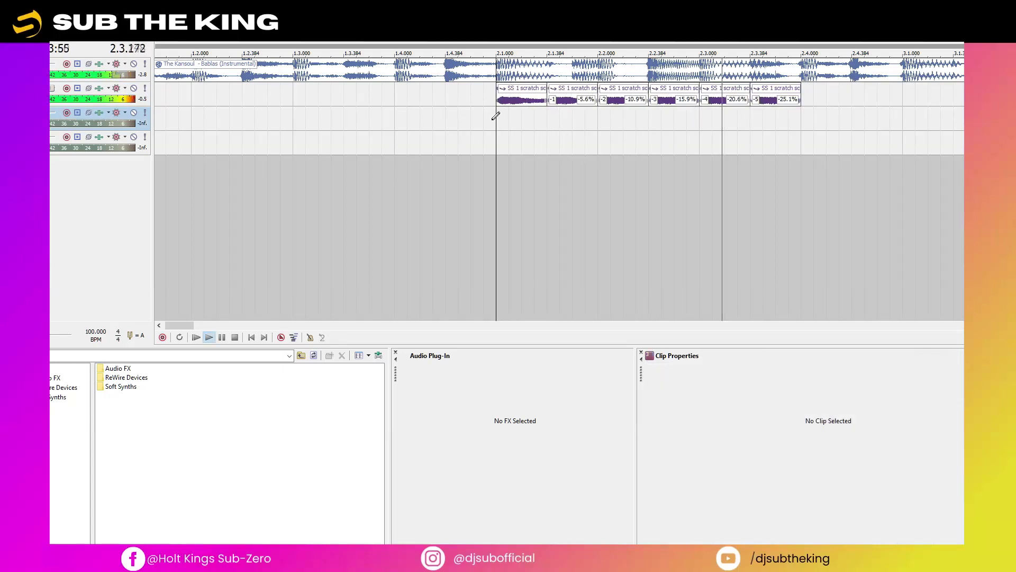
pyautogui.press('space')
# Step: Add another copy of the scratch clip at 2.4.000, lower it to -6 semitones, and play from 1.4.000
pyautogui.click(746, 94)
pyautogui.moveTo(760, 100); pyautogui.dragTo(823, 99)
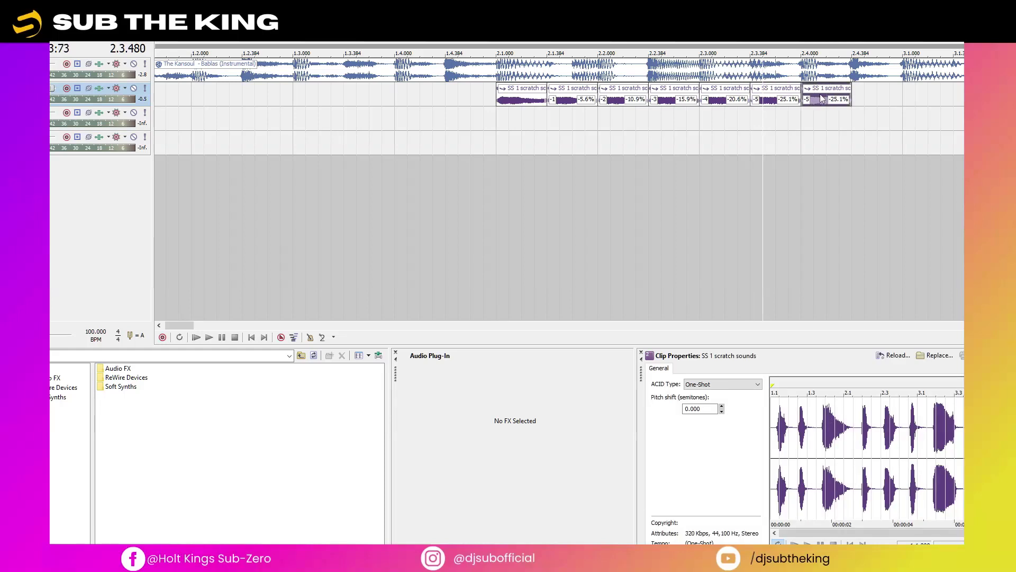
pyautogui.click(402, 101)
pyautogui.press('space')
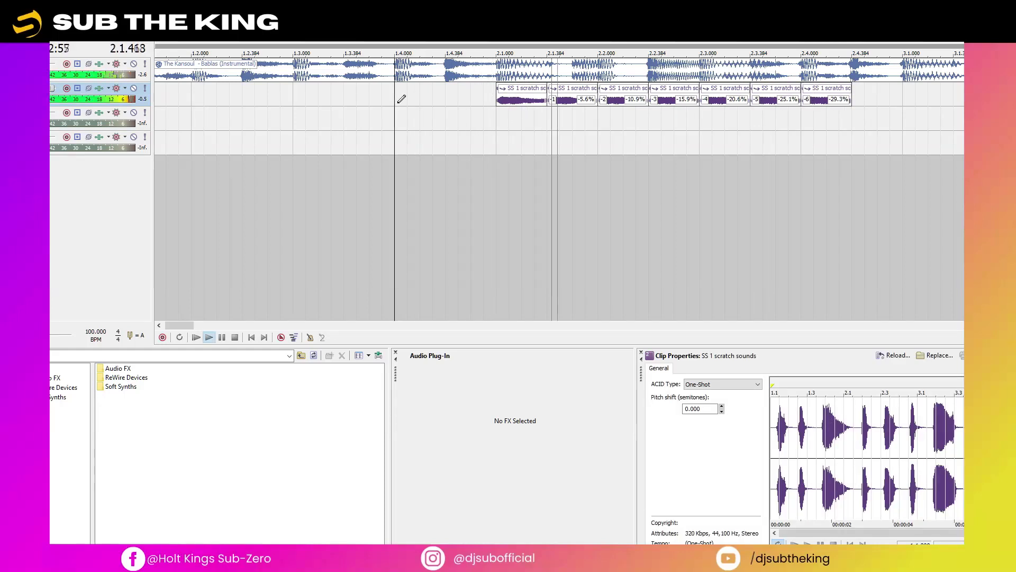
pyautogui.press('space')
# Step: Copy the first, unpitched scratch clip to 2.4.384, right after the -6 semitone clip
pyautogui.hscroll(3, 399, 97)
pyautogui.click(258, 105)
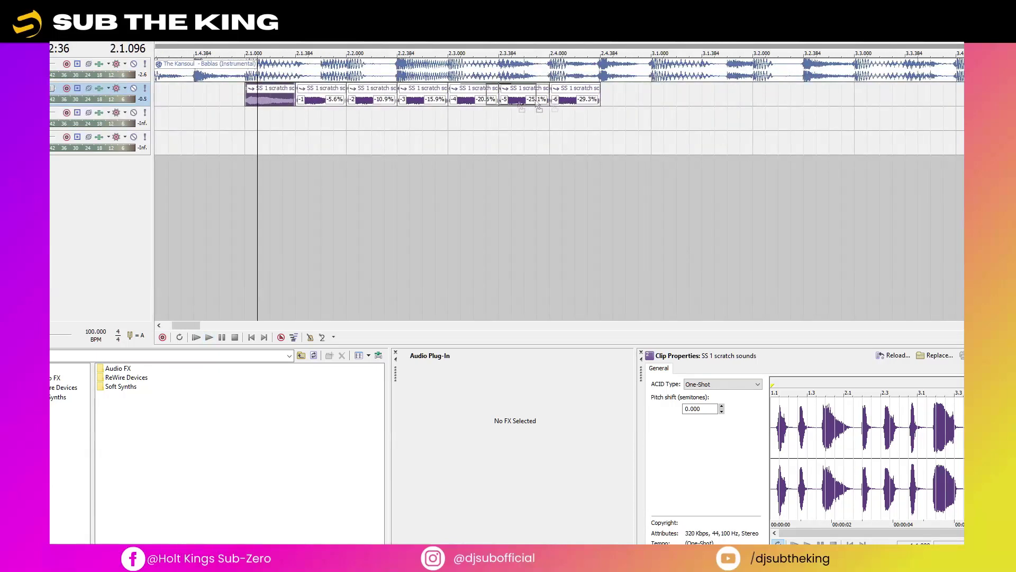
pyautogui.click(617, 102)
# Step: Try splitting the unpitched clip near its start at 2.4.408 and 2.4.432, and undo the splitting
pyautogui.scroll(1, 617, 102)
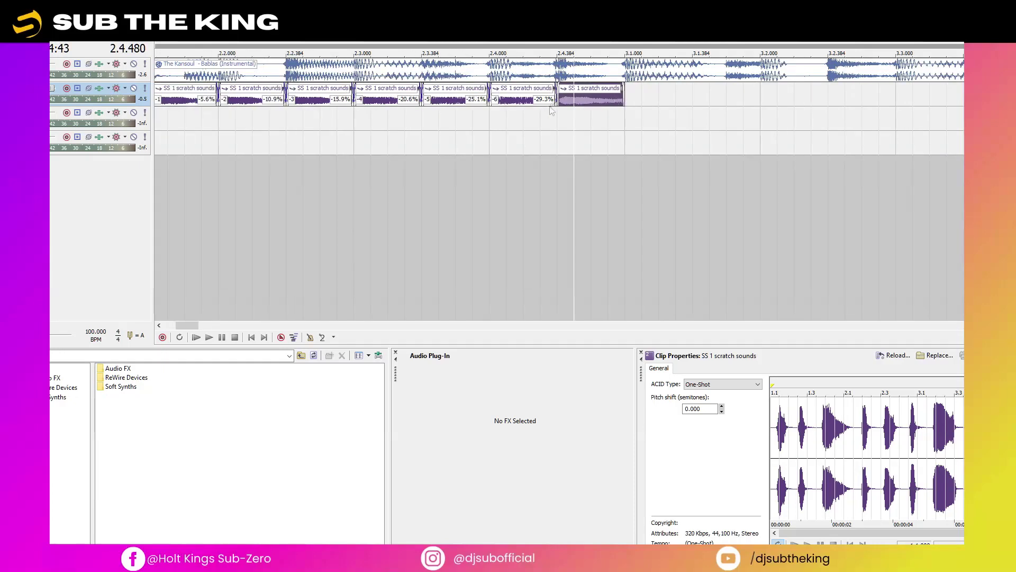
pyautogui.scroll(1, 556, 103)
pyautogui.click(561, 103)
pyautogui.scroll(2, 563, 105)
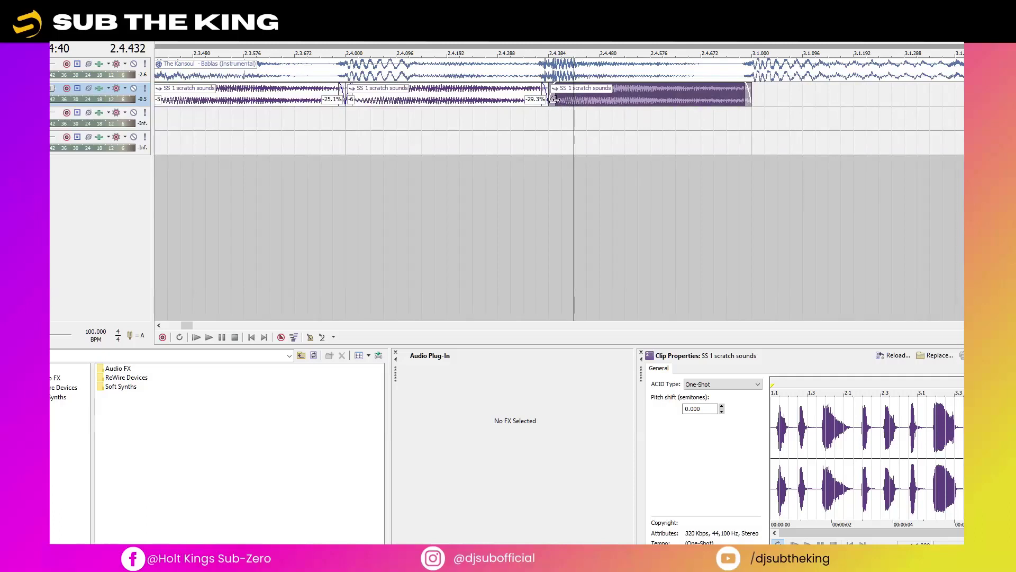
pyautogui.click(561, 104)
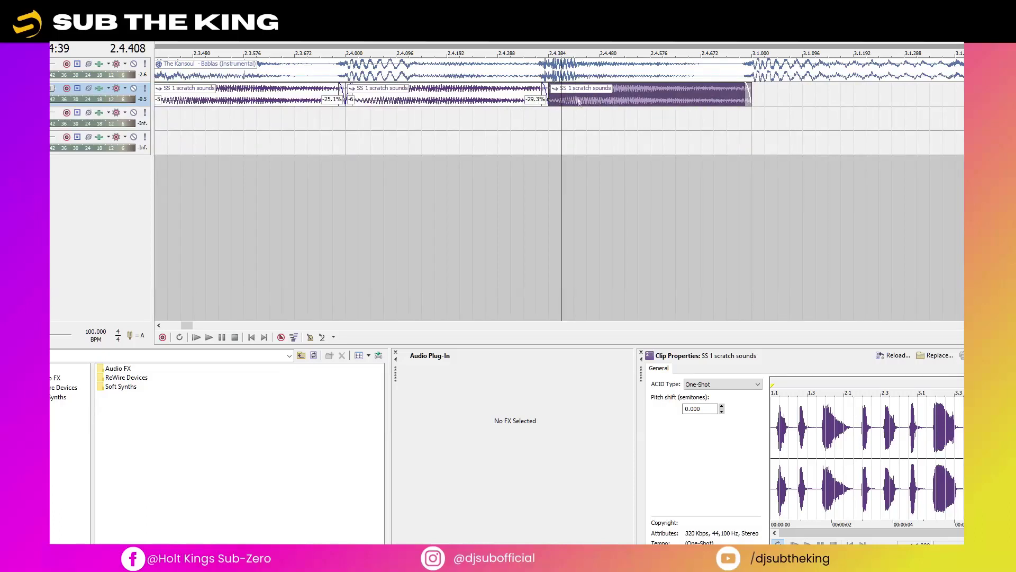
pyautogui.press('s')
pyautogui.click(574, 105)
pyautogui.press('s')
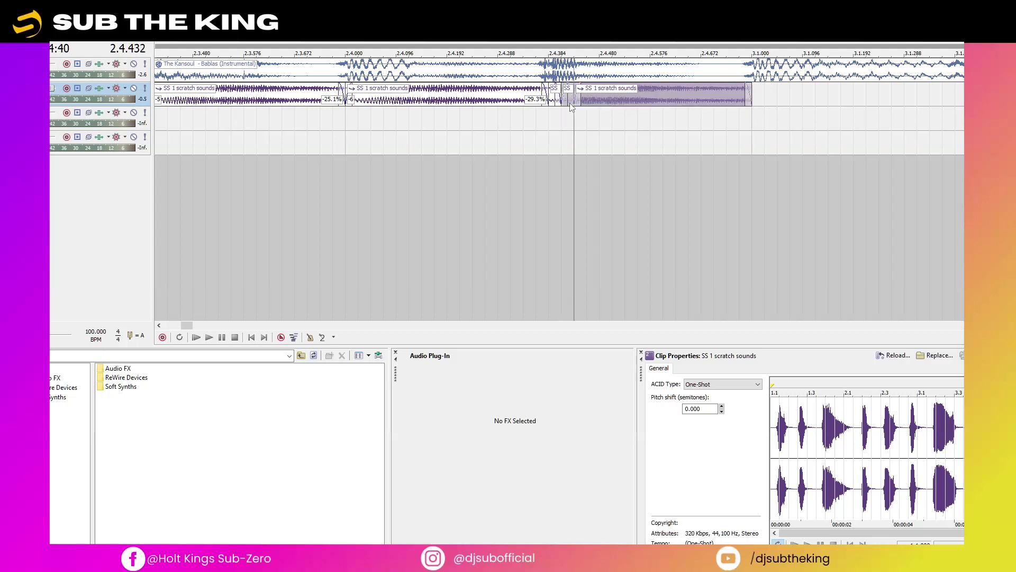
pyautogui.hotkey('ctrl', 'z')
# Step: Move the full unpitched clip to 3.1.000 and paste a short scratch slice at 2.4.384
pyautogui.moveTo(571, 105); pyautogui.dragTo(787, 97)
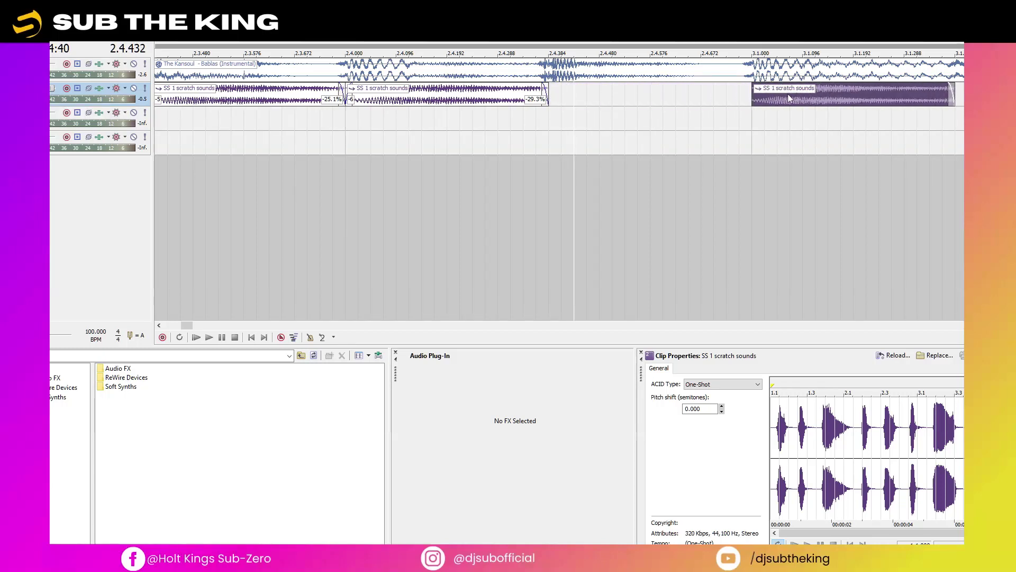
pyautogui.click(551, 97)
pyautogui.hotkey('ctrl', 'v')
# Step: Extend the short slice to end at 2.4.432 and copy it to 2.4.576 with its pitch raised 3 semitones
pyautogui.scroll(-2, 614, 100)
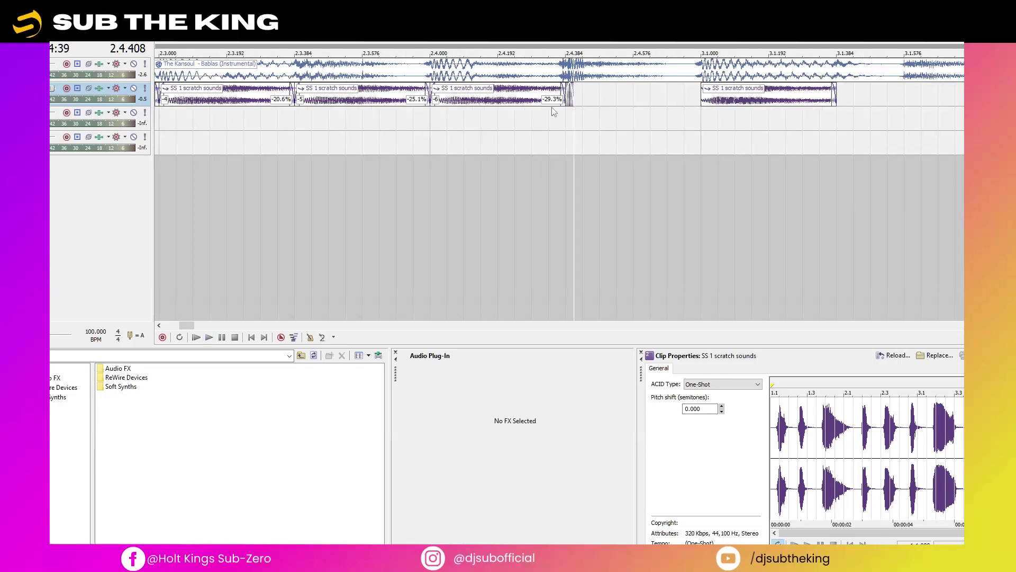
pyautogui.scroll(-2, 582, 96)
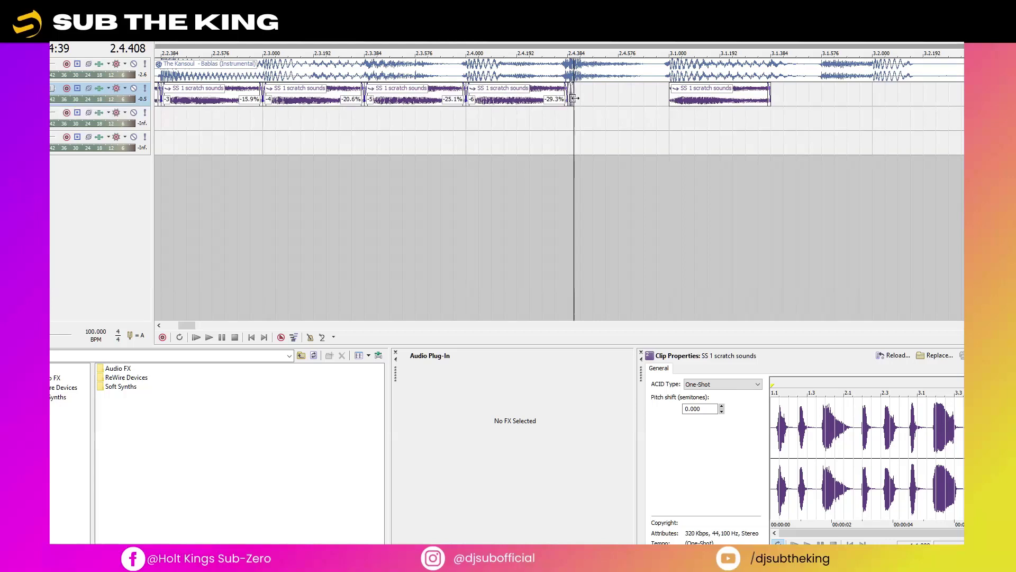
pyautogui.click(566, 124)
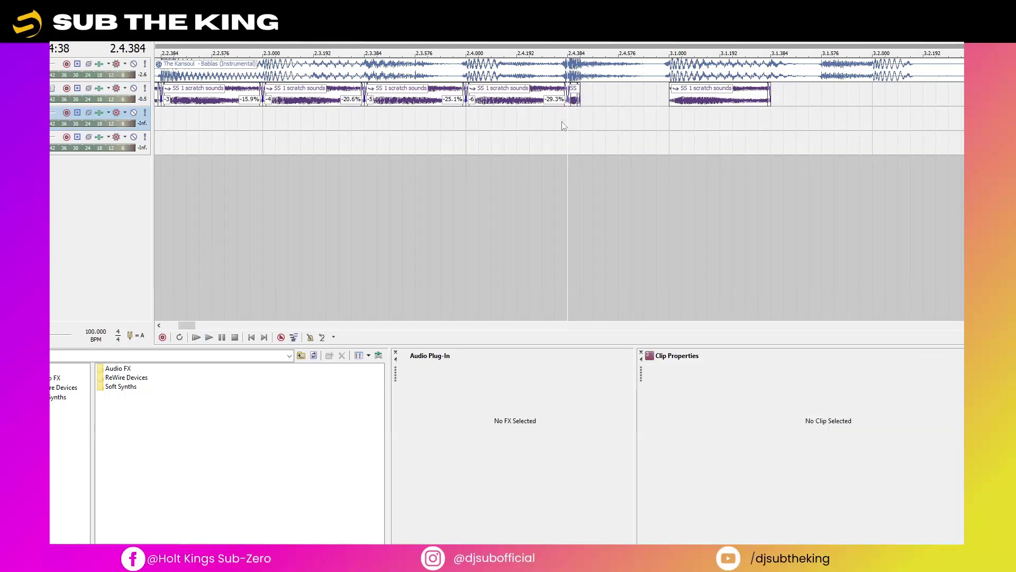
pyautogui.keyDown('ctrl'); pyautogui.moveTo(575, 102); pyautogui.dragTo(625, 99); pyautogui.keyUp('ctrl')
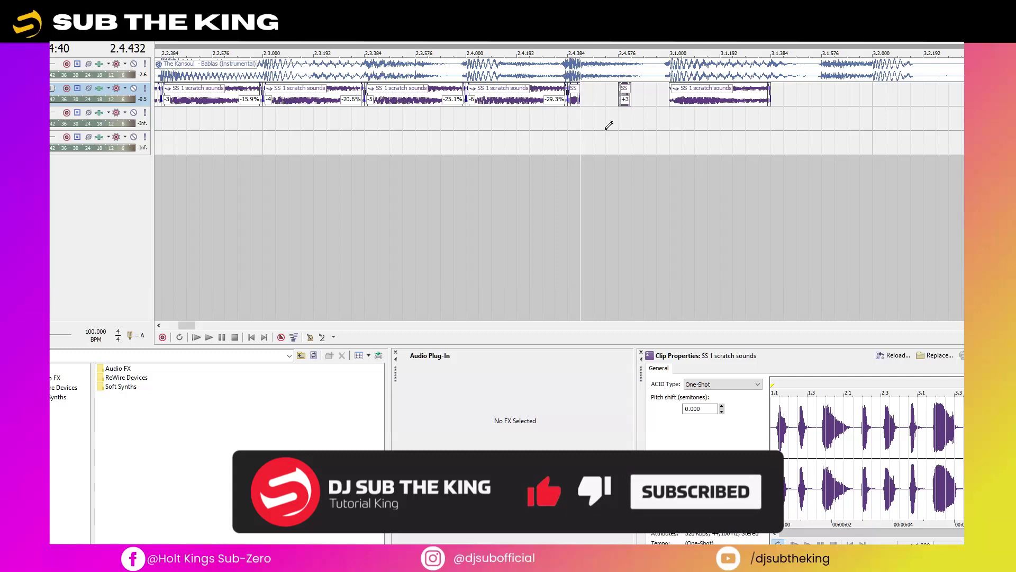
# Step: Copy the two short slices to start at 3.1.384, and copy the 3.1.000 clip to 3.2.000 lowered by 1 semitone
pyautogui.hscroll(3, 609, 113)
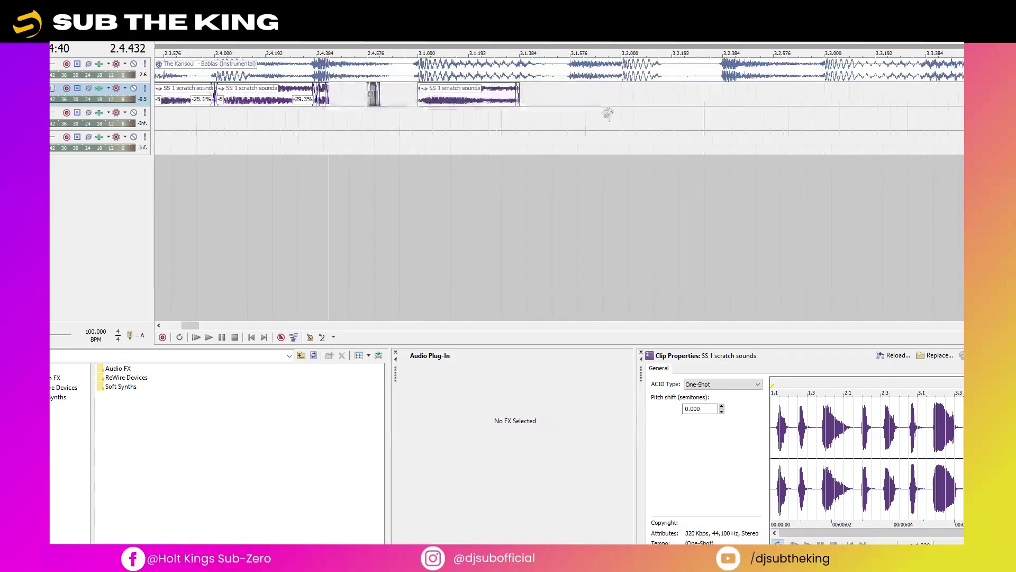
pyautogui.click(319, 97)
pyautogui.keyDown('ctrl'); pyautogui.click(372, 101); pyautogui.keyUp('ctrl')
pyautogui.moveTo(322, 99); pyautogui.dragTo(537, 101)
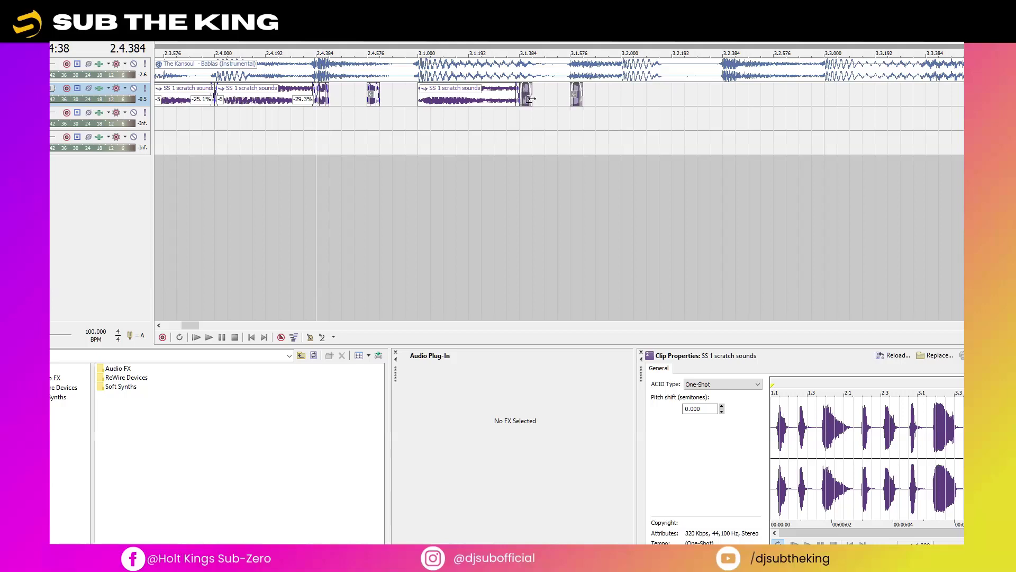
pyautogui.click(420, 97)
pyautogui.moveTo(447, 103); pyautogui.dragTo(617, 106)
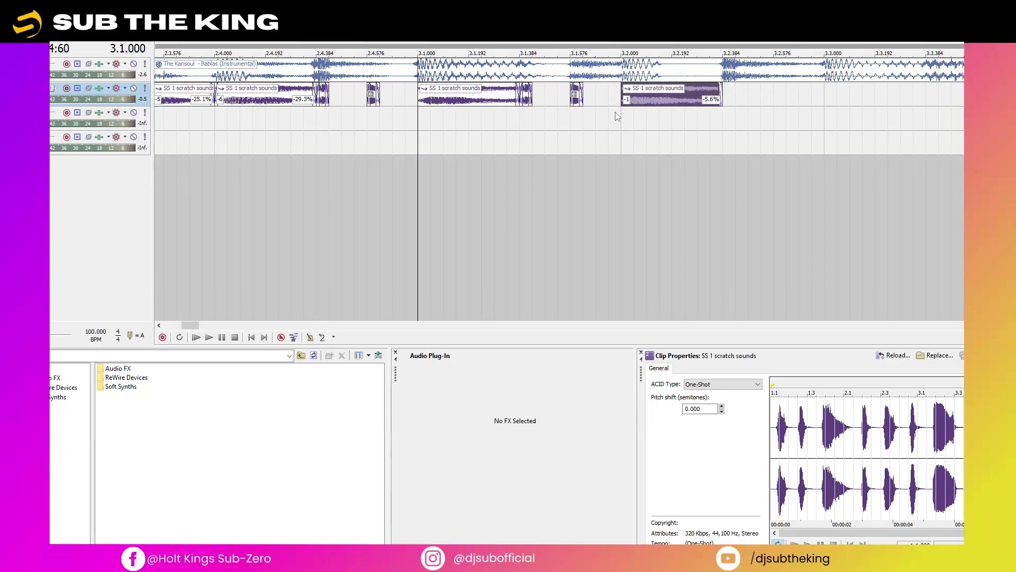
# Step: Play the new scratch slices and clips from 2.4.384
pyautogui.scroll(-3, 540, 143)
pyautogui.click(521, 136)
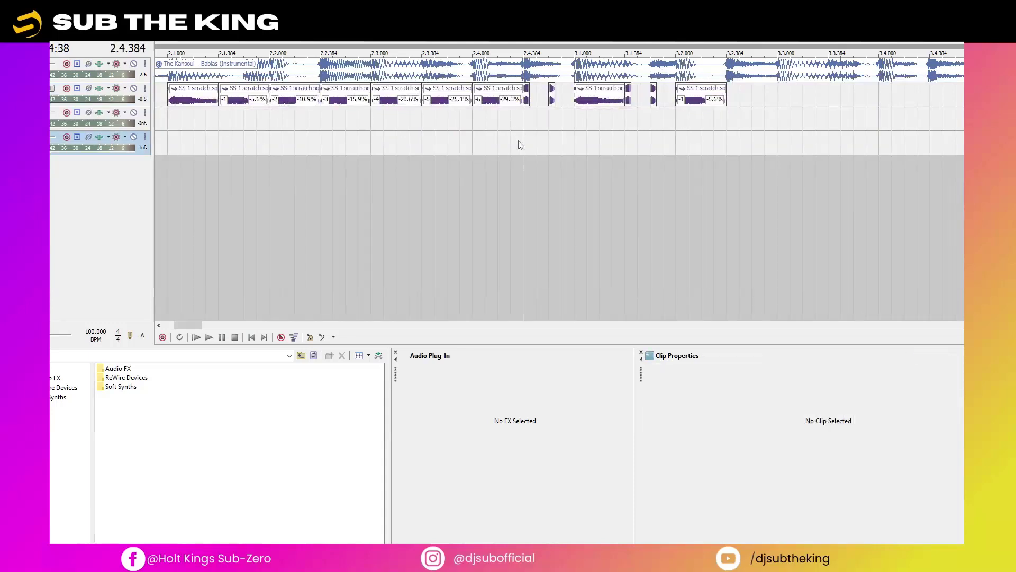
pyautogui.press('space')
pyautogui.press('space')
pyautogui.press('space')
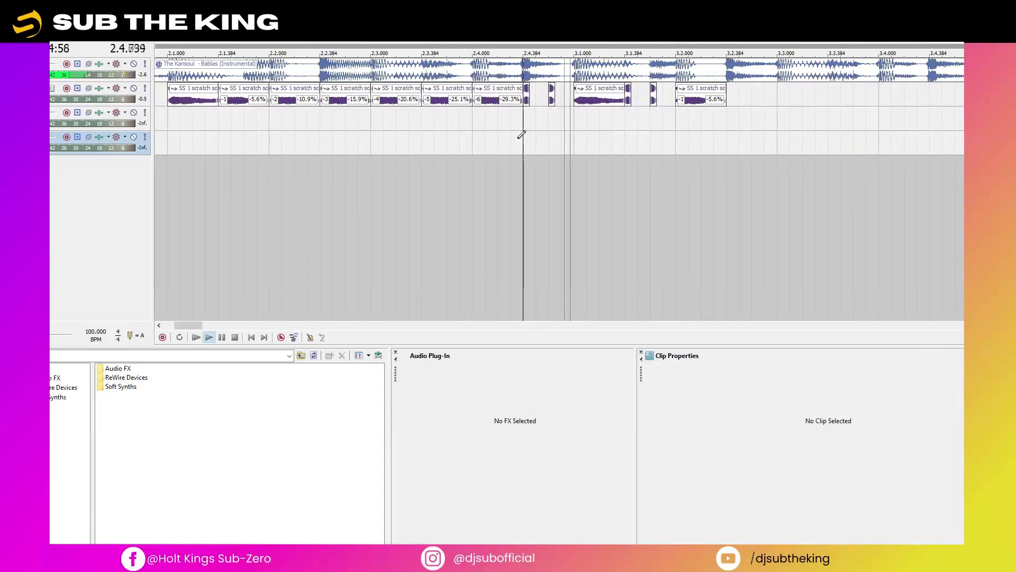
pyautogui.press('space')
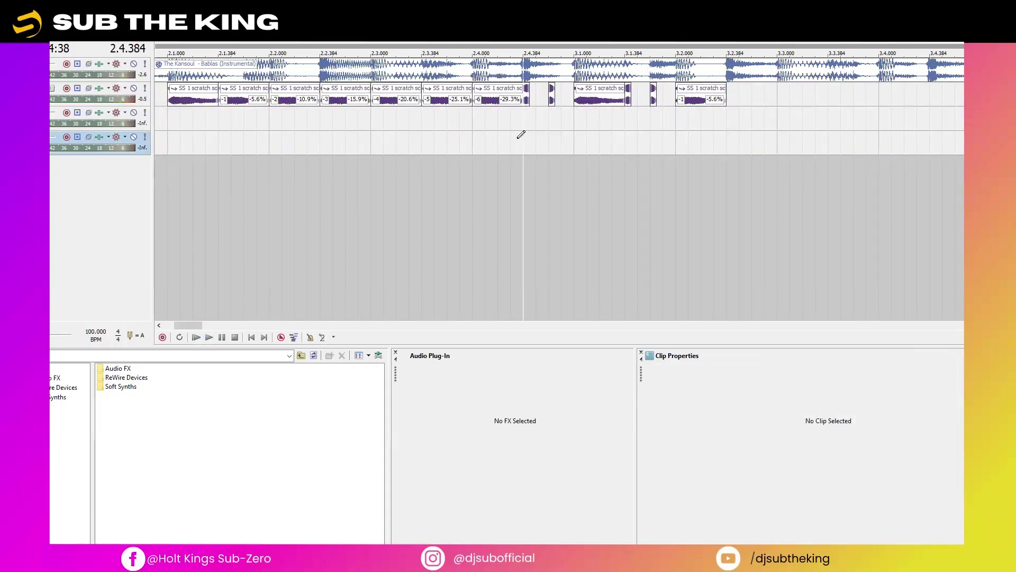
# Step: Copy the pair of short slices and paste them at 3.2.384 and again at 3.3.000
pyautogui.click(626, 100)
pyautogui.click(734, 91)
pyautogui.click(729, 101)
pyautogui.hotkey('ctrl', 'v')
pyautogui.click(776, 99)
pyautogui.hotkey('ctrl', 'v')
pyautogui.moveTo(778, 101); pyautogui.dragTo(778, 102)
# Step: Copy the -1 semitone clip from 3.2.000 to 3.3.384 and raise its pitch to +1 semitone
pyautogui.click(689, 101)
pyautogui.moveTo(844, 96); pyautogui.dragTo(847, 103)
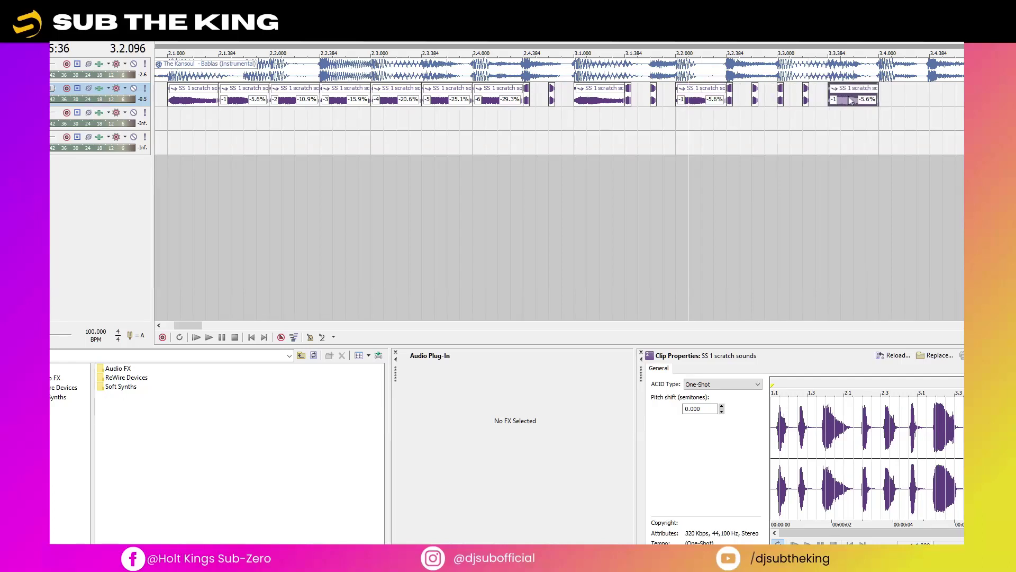
pyautogui.press('KP_Add')
pyautogui.press('KP_Add')
pyautogui.press('KP_Add')
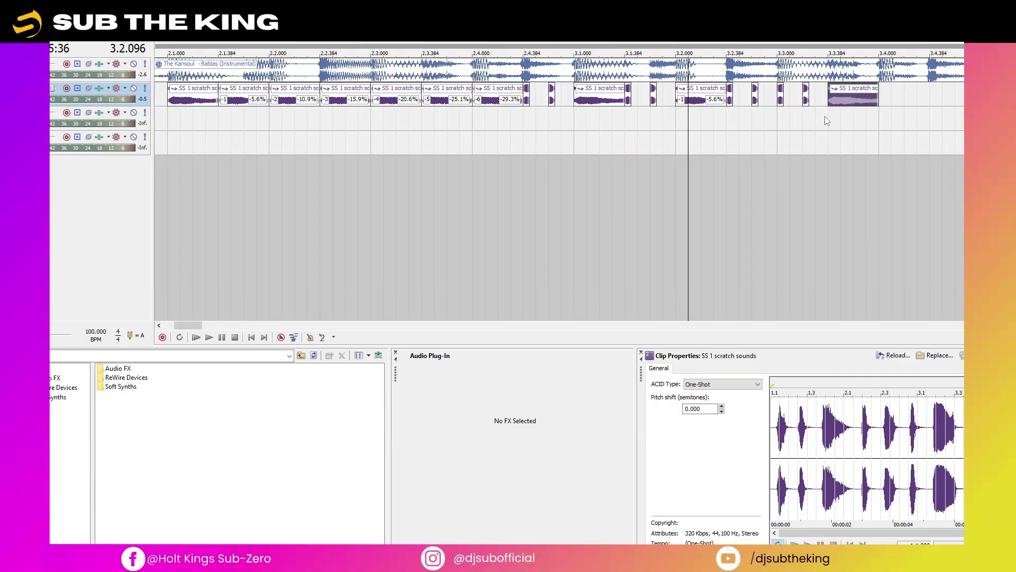
# Step: Play the extended scratch pattern from 2.4.384 with the instrumental
pyautogui.hscroll(5, 783, 125)
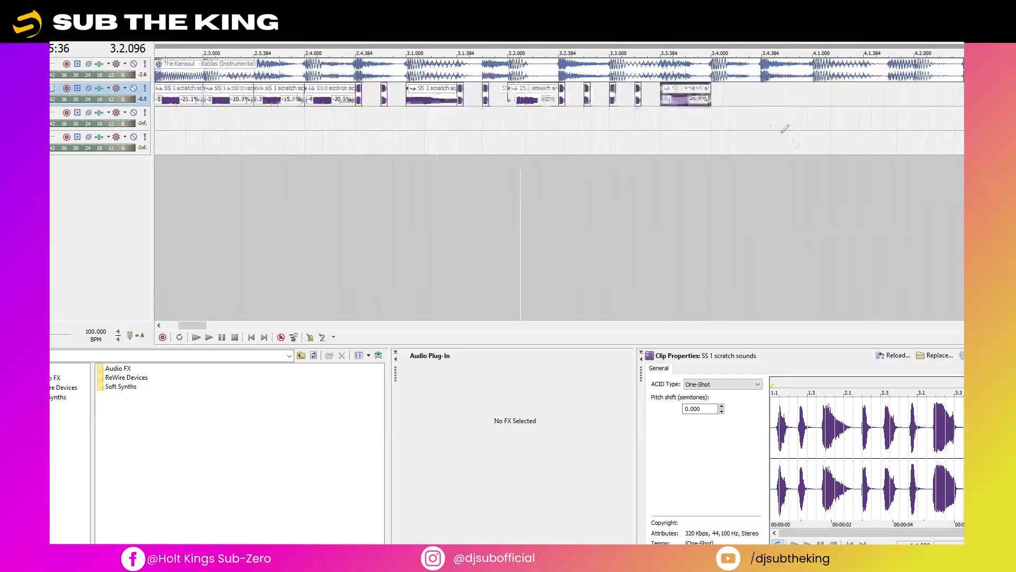
pyautogui.click(279, 125)
pyautogui.press('space')
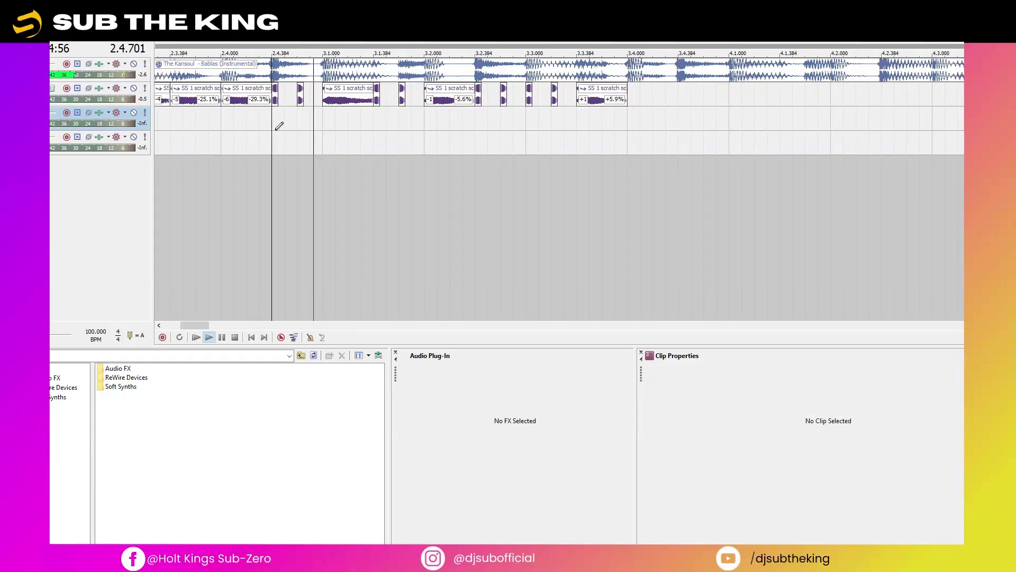
# Step: Replay the scratch pattern from 2.4.384 up to about 3.3.000
pyautogui.press('space')
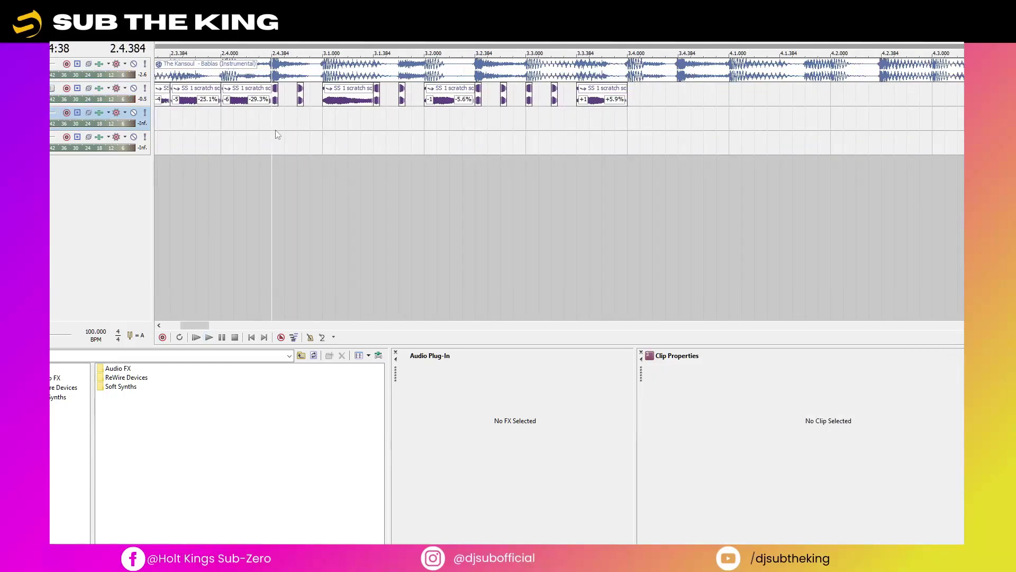
pyautogui.press('space')
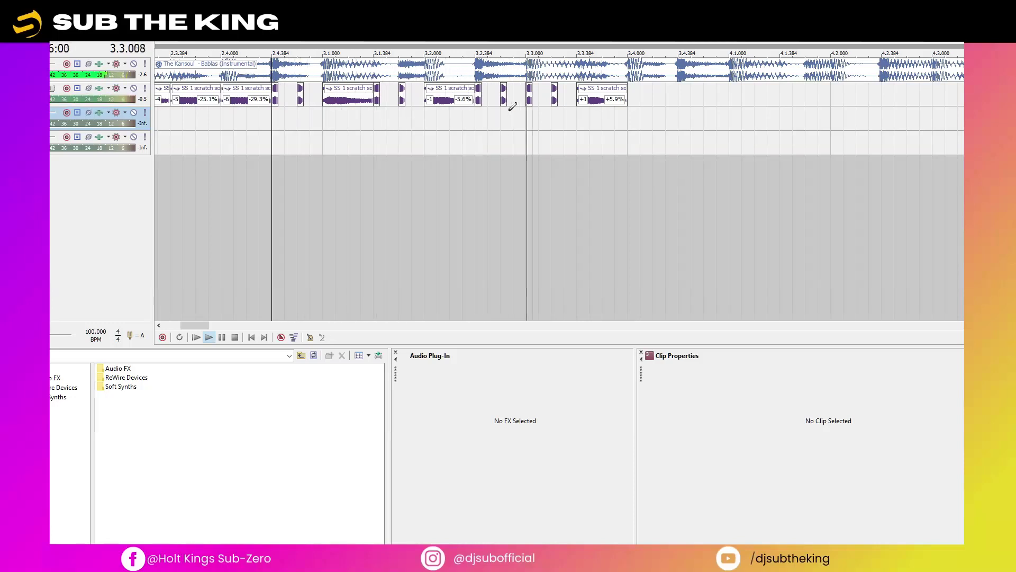
pyautogui.press('space')
# Step: Copy the slice pair from 3.3.000 to 3.4.000 and the clip from 3.3.384 to 3.4.384, raising the copied clip to +2 semitones
pyautogui.click(530, 100)
pyautogui.keyDown('ctrl'); pyautogui.click(554, 104); pyautogui.keyUp('ctrl')
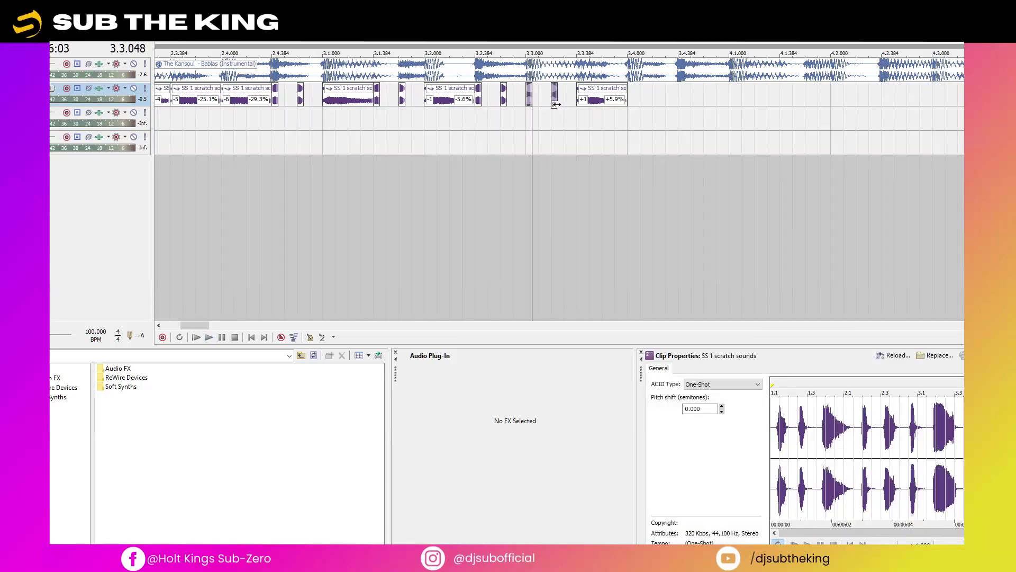
pyautogui.click(630, 91)
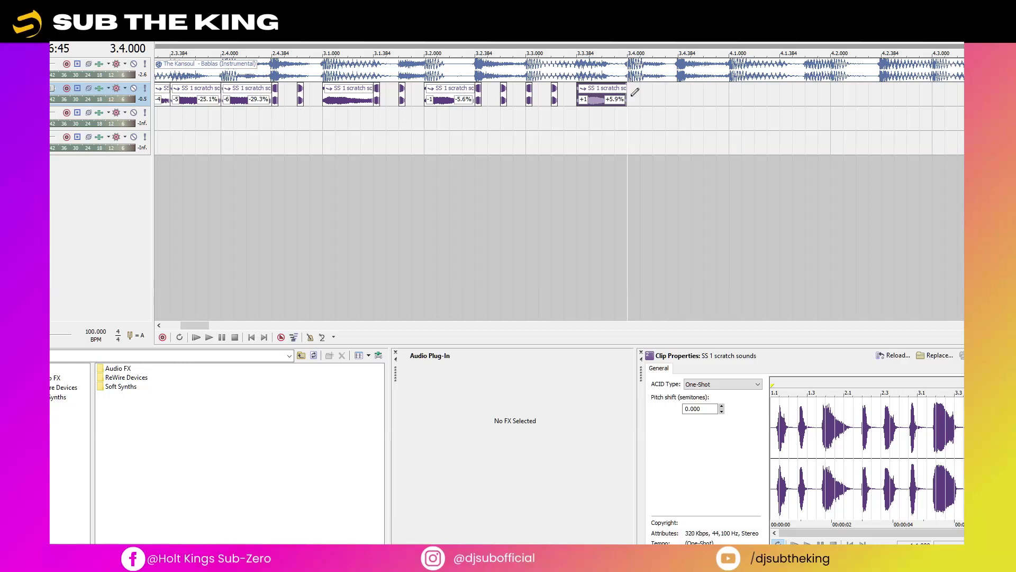
pyautogui.hotkey('ctrl', 'v')
pyautogui.moveTo(584, 106); pyautogui.dragTo(691, 100)
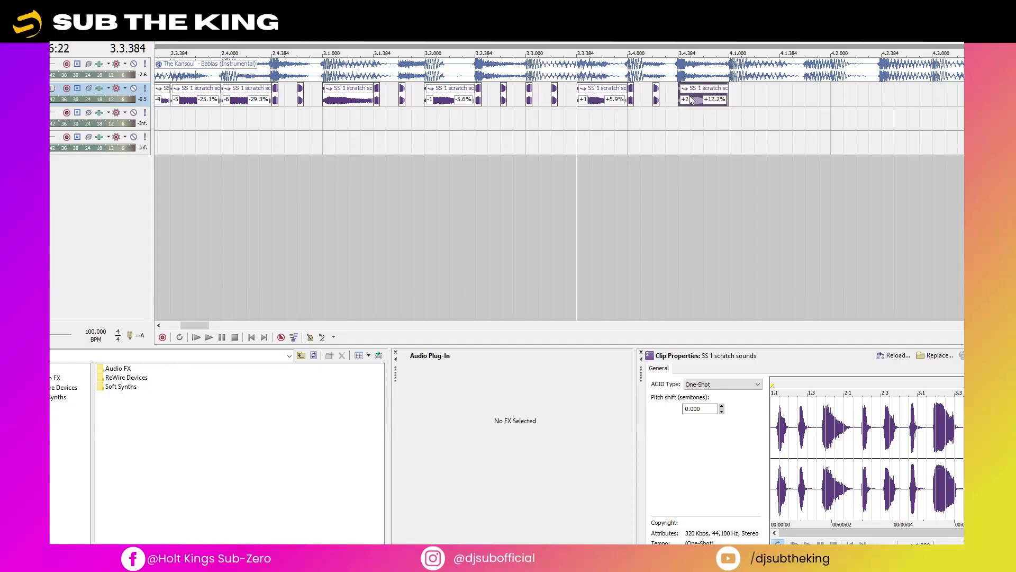
# Step: Copy the slices and clip starting at 3.4.000 to 4.1.000 and set the copied clip at 4.1.384 to -1 semitone
pyautogui.click(630, 100)
pyautogui.keyDown('shift'); pyautogui.click(705, 101); pyautogui.keyUp('shift')
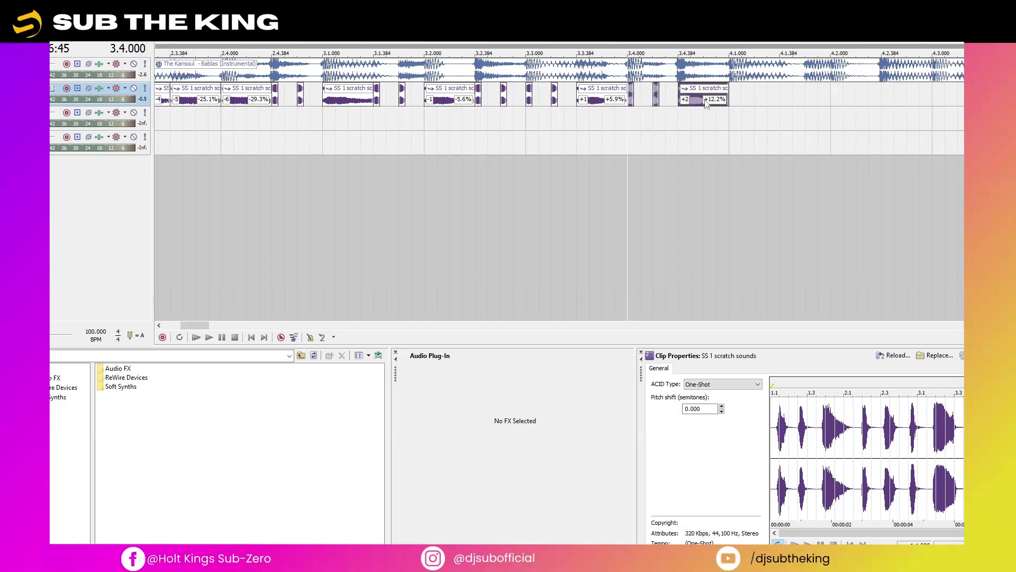
pyautogui.moveTo(634, 108); pyautogui.dragTo(788, 109)
pyautogui.click(792, 105)
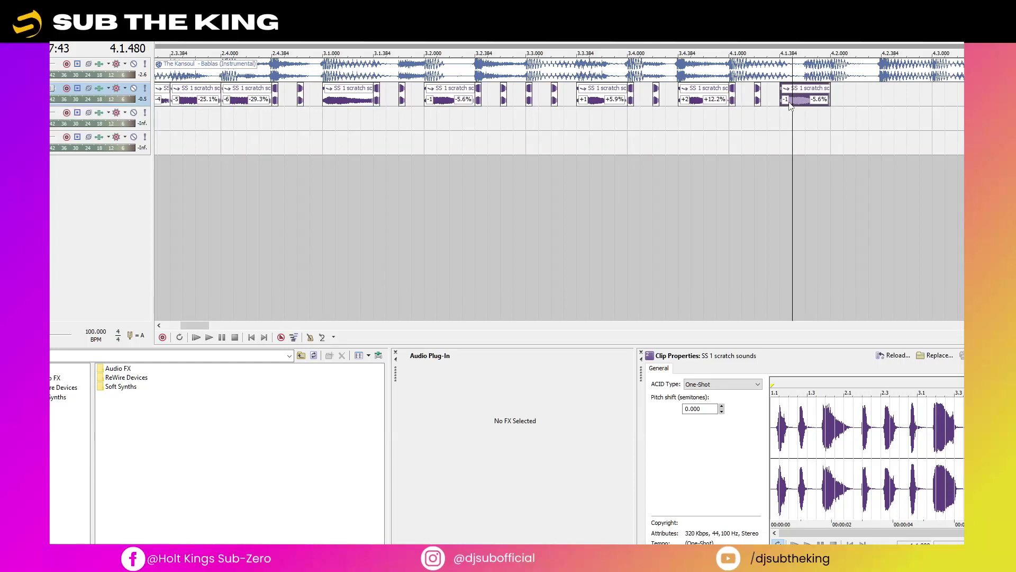
pyautogui.click(732, 101)
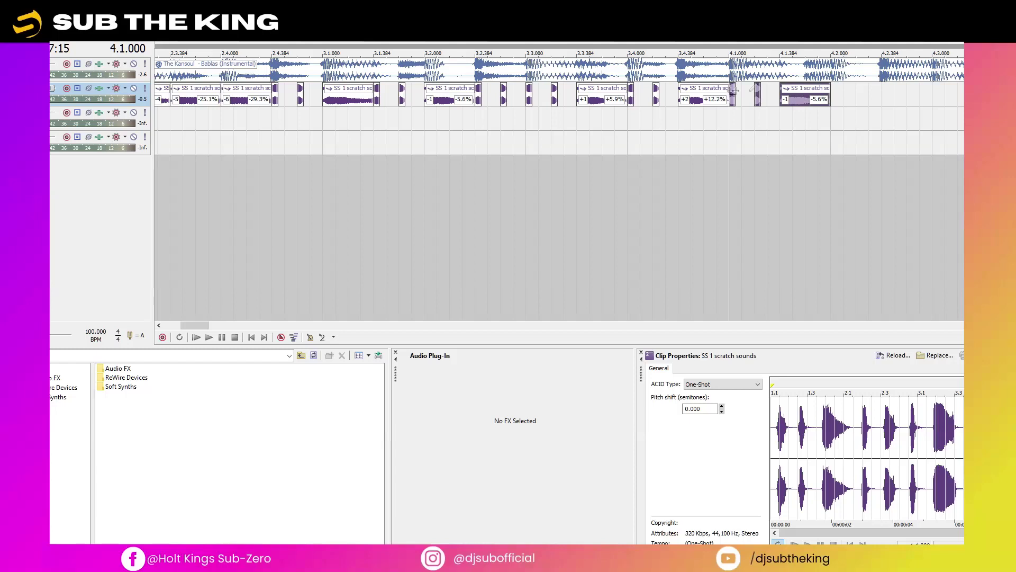
pyautogui.moveTo(733, 100); pyautogui.dragTo(750, 98)
pyautogui.hotkey('ctrl', 'z')
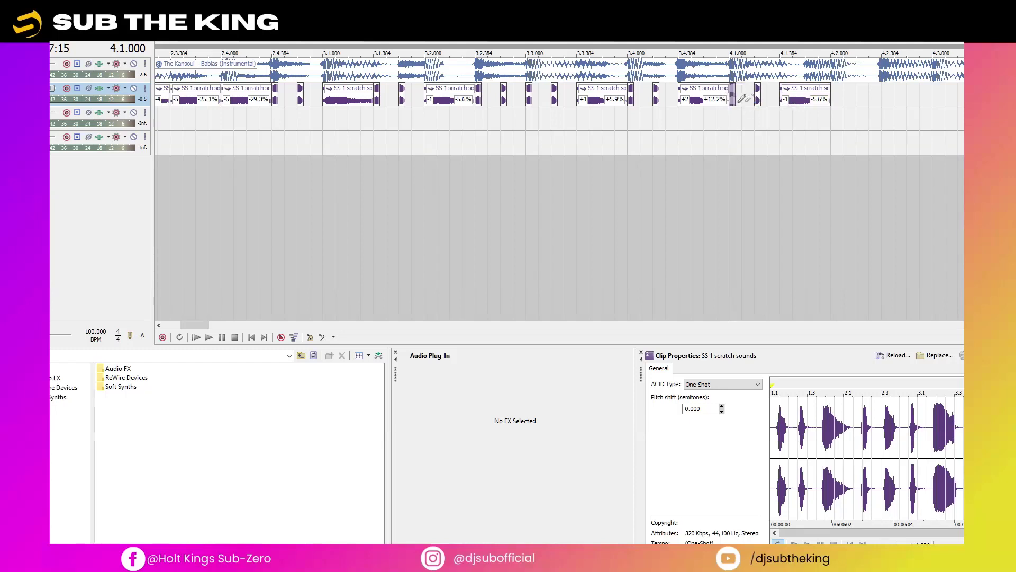
# Step: Copy the slice pair and clip starting at 4.1.000 to 4.2.000 and raise the clip at 4.2.384 to +1 semitone
pyautogui.click(813, 101)
pyautogui.keyDown('ctrl'); pyautogui.click(757, 95); pyautogui.keyUp('ctrl')
pyautogui.moveTo(733, 106); pyautogui.dragTo(836, 104)
pyautogui.click(905, 103)
pyautogui.press('=')
pyautogui.press('=')
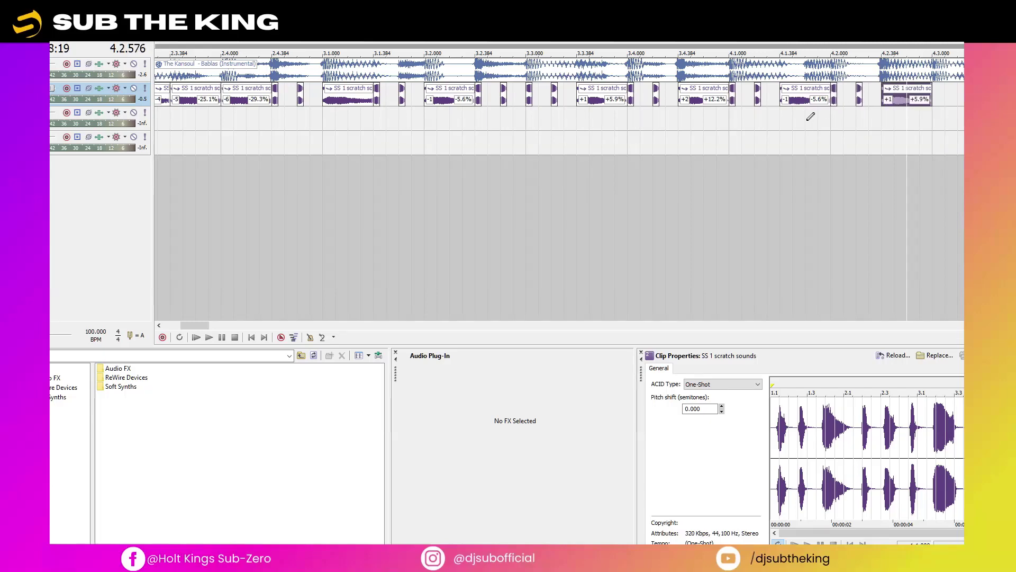
# Step: Play the scratch pattern from 2.4.384 through the newly added clips in bar 4
pyautogui.scroll(-1, 749, 127)
pyautogui.click(258, 119)
pyautogui.press('space')
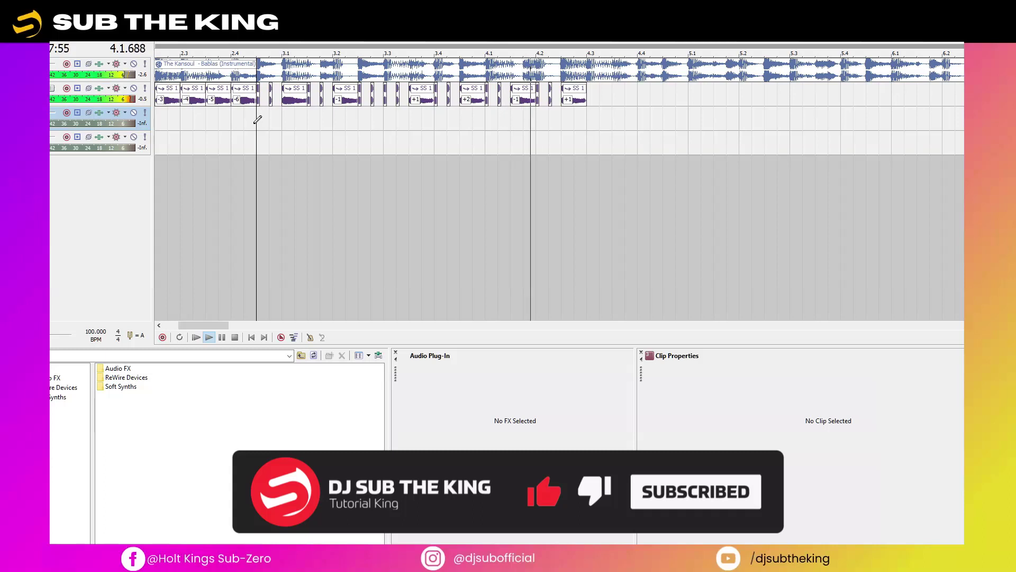
pyautogui.press('space')
# Step: Lower the clip at 4.1.384 to -2 semitones and replay the pattern from 2.4.384
pyautogui.press('space')
pyautogui.click(523, 100)
pyautogui.press('space')
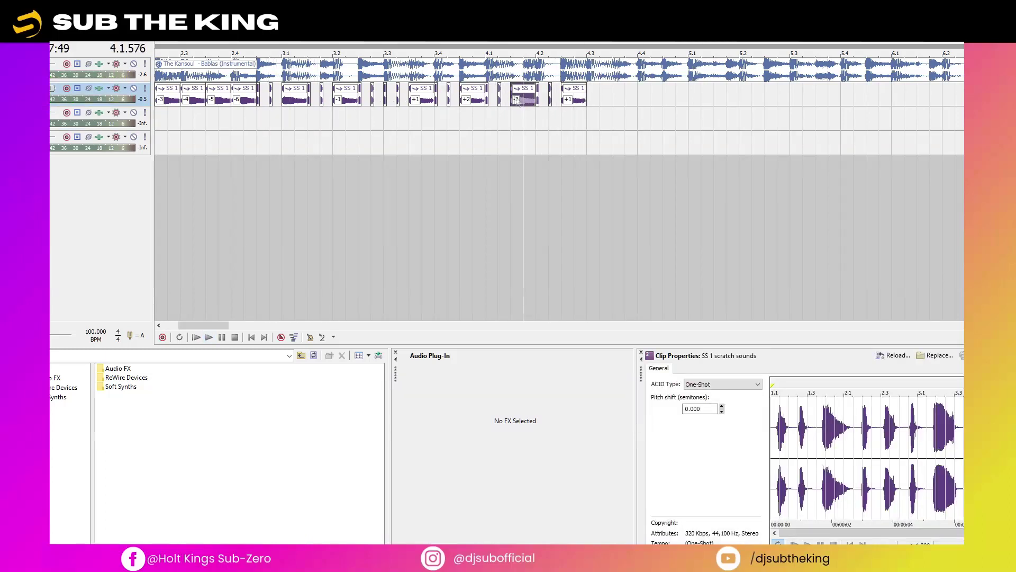
pyautogui.click(262, 115)
pyautogui.press('space')
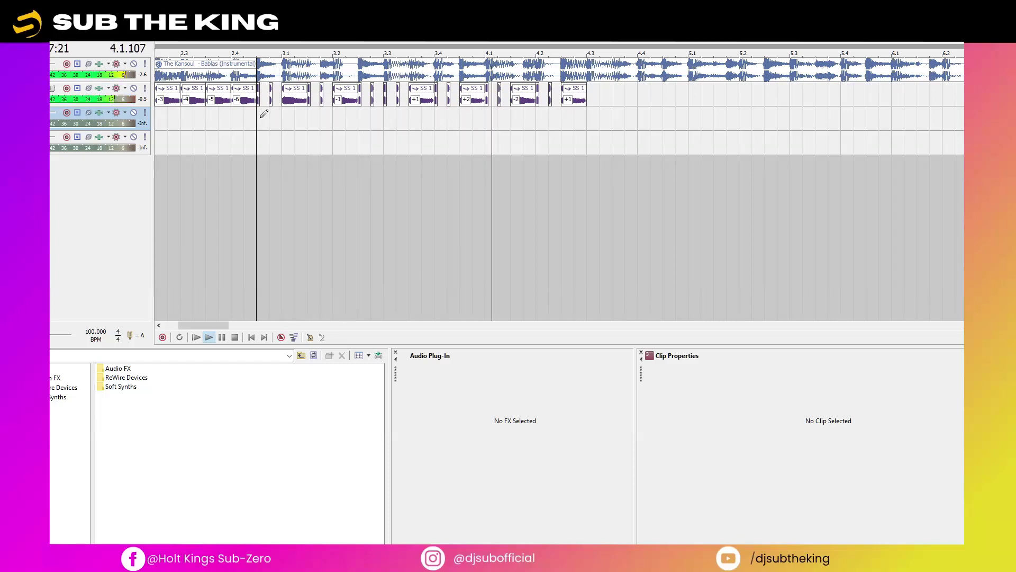
pyautogui.press('space')
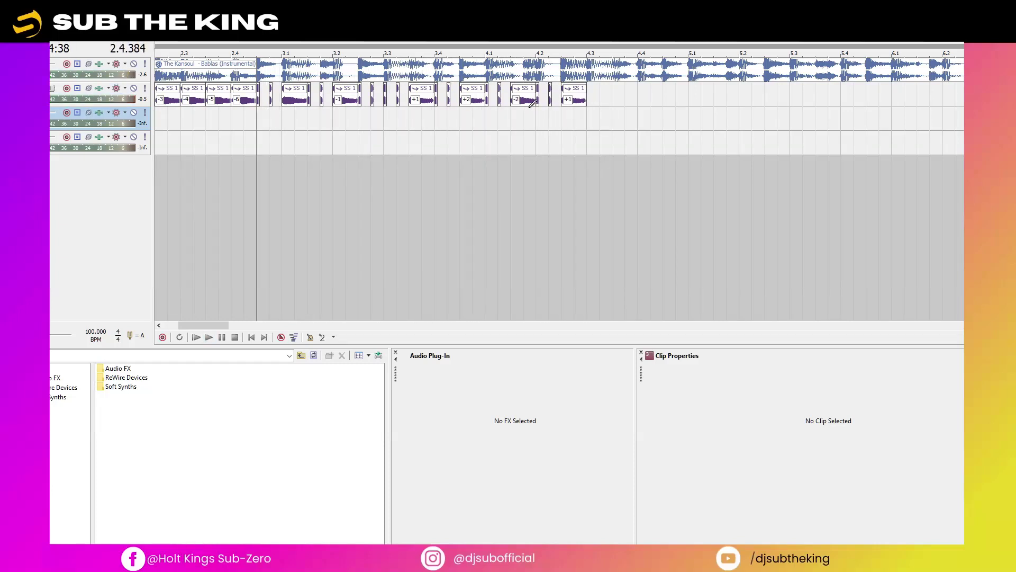
# Step: Copy the pair of short slices from 4.2.000 and paste them at 4.3.000
pyautogui.click(539, 102)
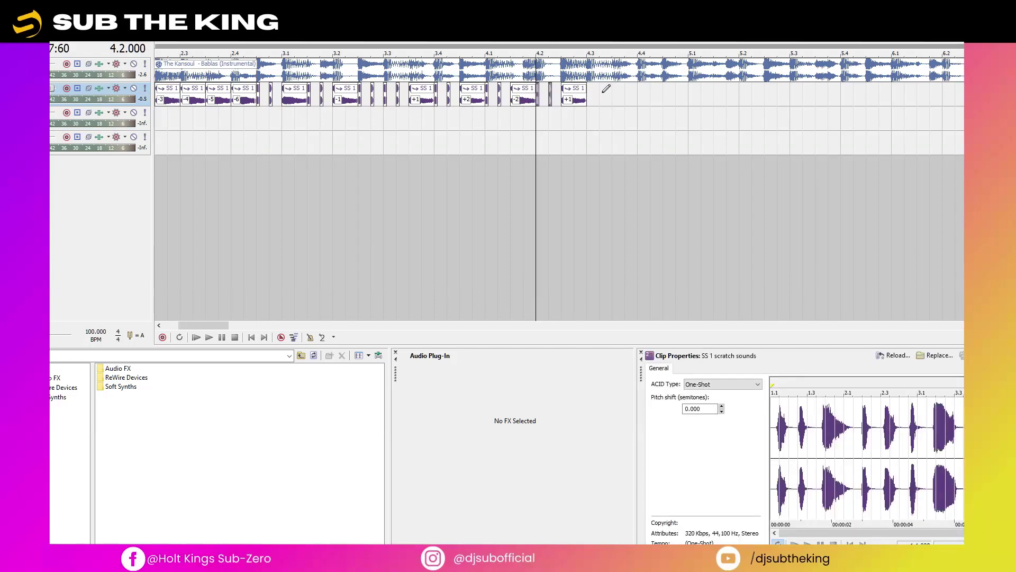
pyautogui.click(585, 98)
pyautogui.hotkey('ctrl', 'v')
pyautogui.scroll(2, 587, 105)
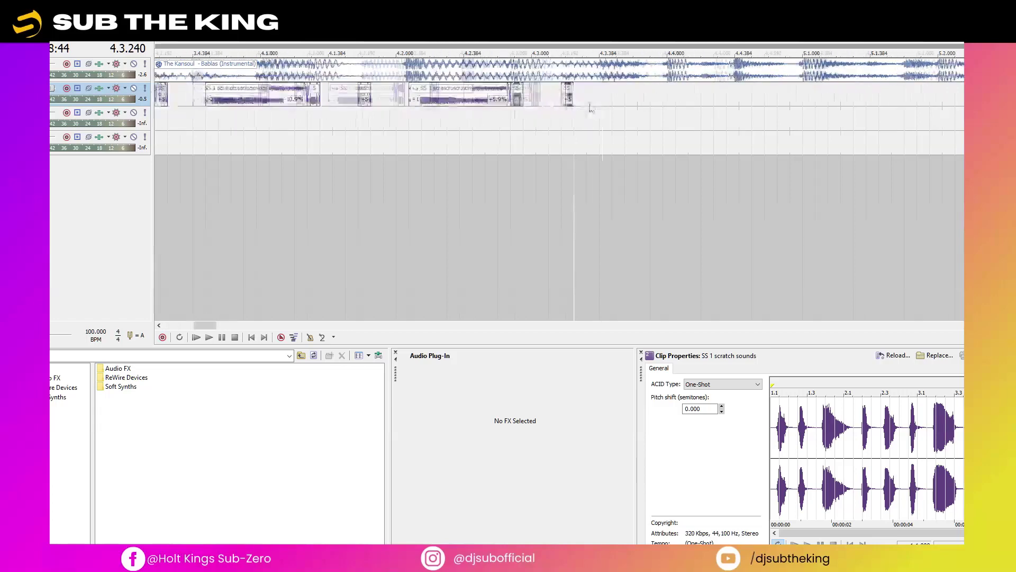
# Step: Copy the +1 semitone clip from 4.2.384 to 4.3.384, split the copy at 4.3.576 and delete its second half
pyautogui.doubleClick(422, 100)
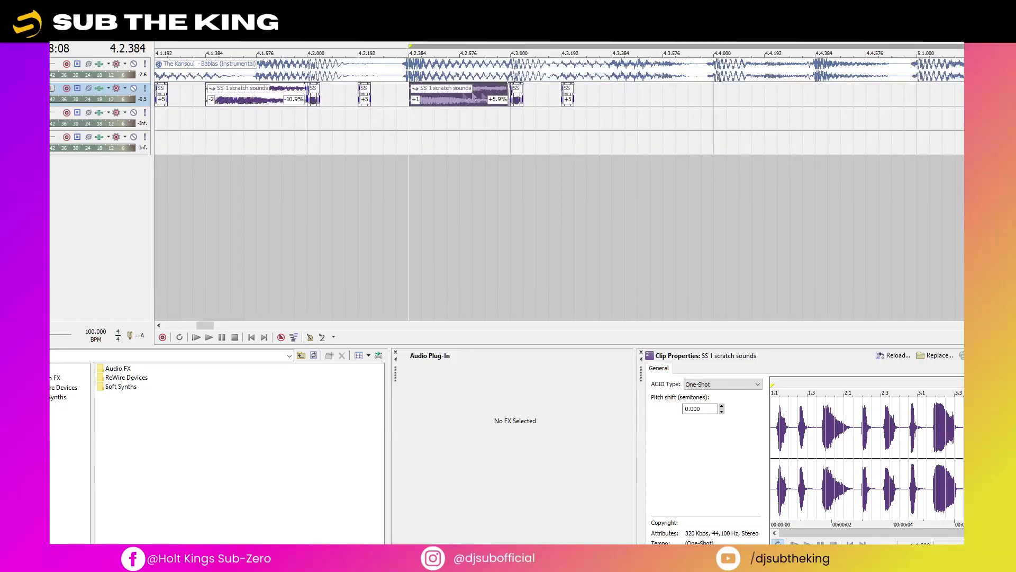
pyautogui.moveTo(422, 99); pyautogui.dragTo(626, 105)
pyautogui.click(662, 101)
pyautogui.press('s')
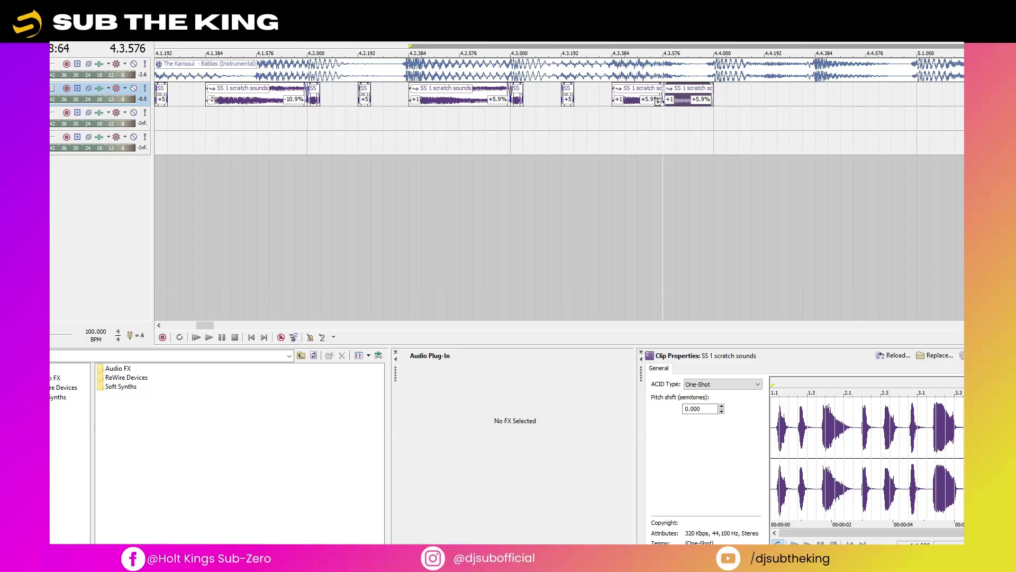
pyautogui.press('Delete')
# Step: Copy the short slice from 4.3.192 to 4.3.576 and trim the end of the clip at 4.3.384 to leave a small gap before it
pyautogui.click(622, 102)
pyautogui.click(568, 103)
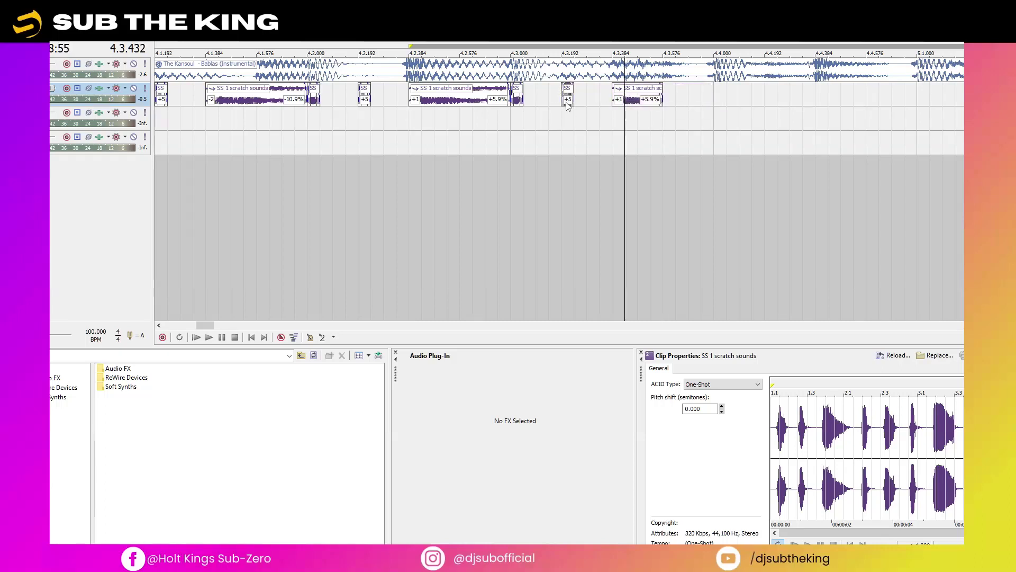
pyautogui.click(650, 103)
pyautogui.press('s')
pyautogui.press('Delete')
pyautogui.click(617, 101)
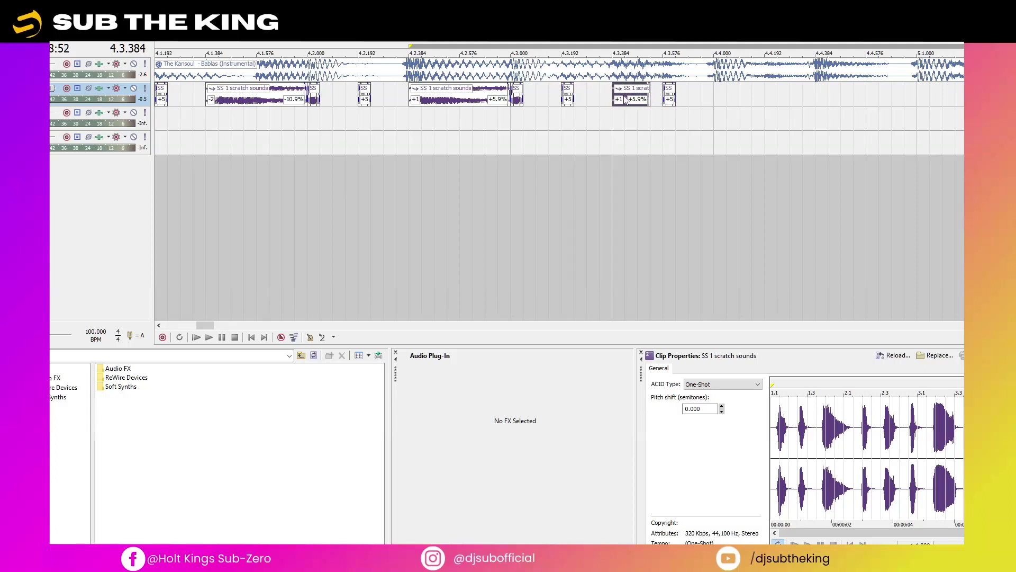
# Step: Copy the group of slices and short clip from 4.3.000 to 4.4.000 and set the clip at 4.4.384 to -2 semitones
pyautogui.click(517, 97)
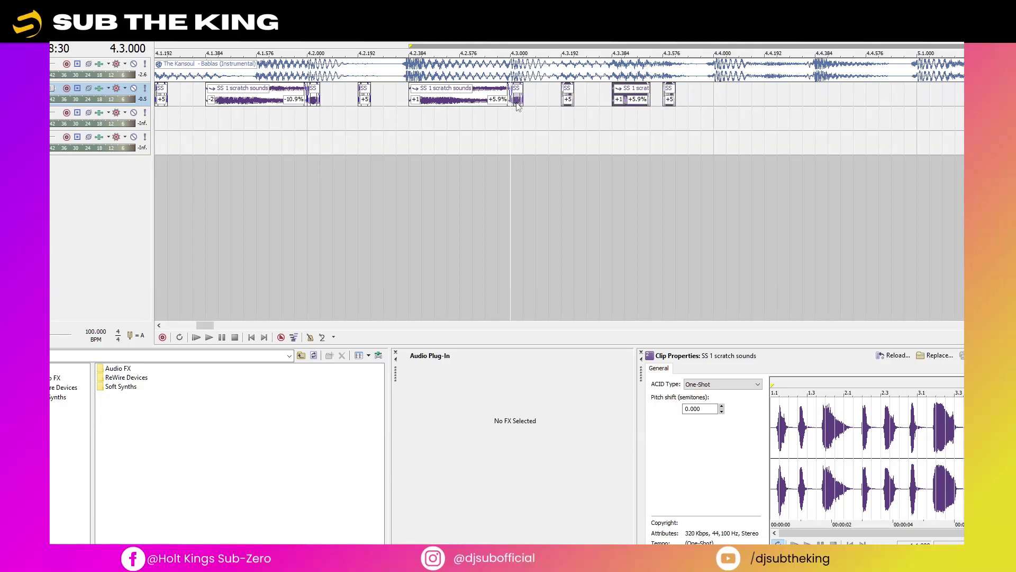
pyautogui.moveTo(517, 100); pyautogui.dragTo(718, 102)
pyautogui.hscroll(3, 653, 113)
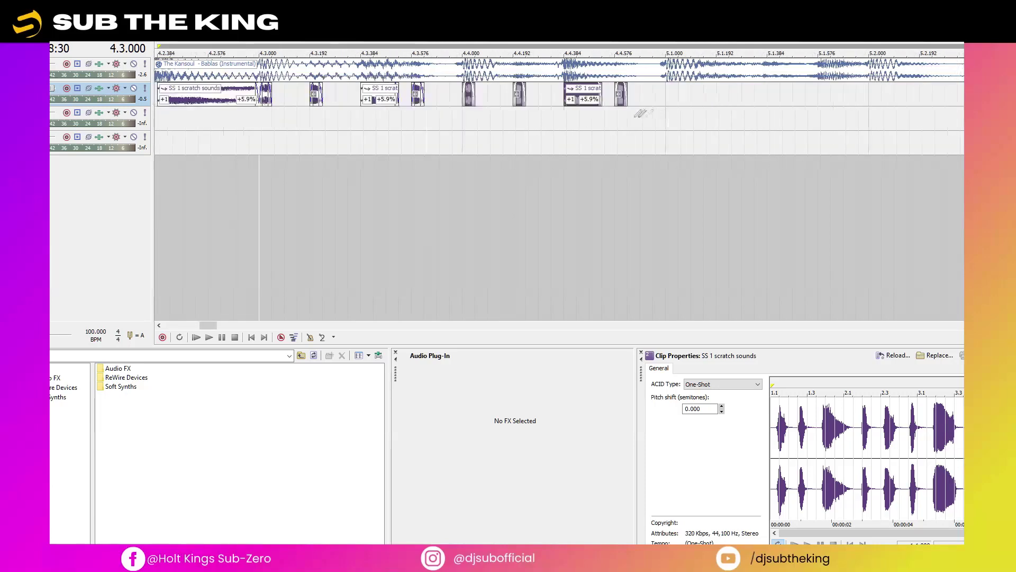
pyautogui.click(589, 105)
pyautogui.press('-')
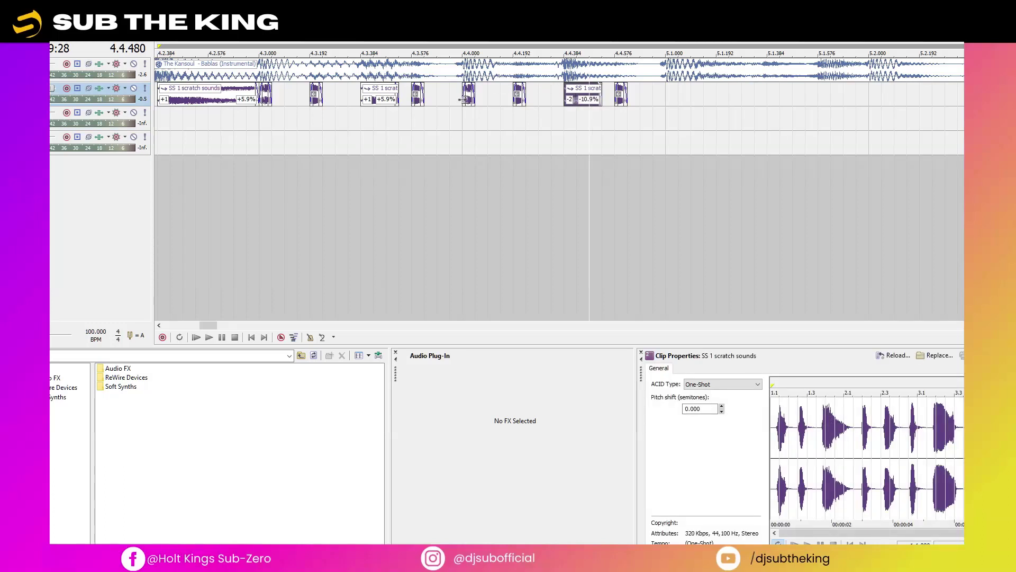
# Step: Copy the group starting at 4.3.000 to 5.1.000 and raise the short clip at 5.1.384 to +2 semitones
pyautogui.click(461, 98)
pyautogui.click(264, 100)
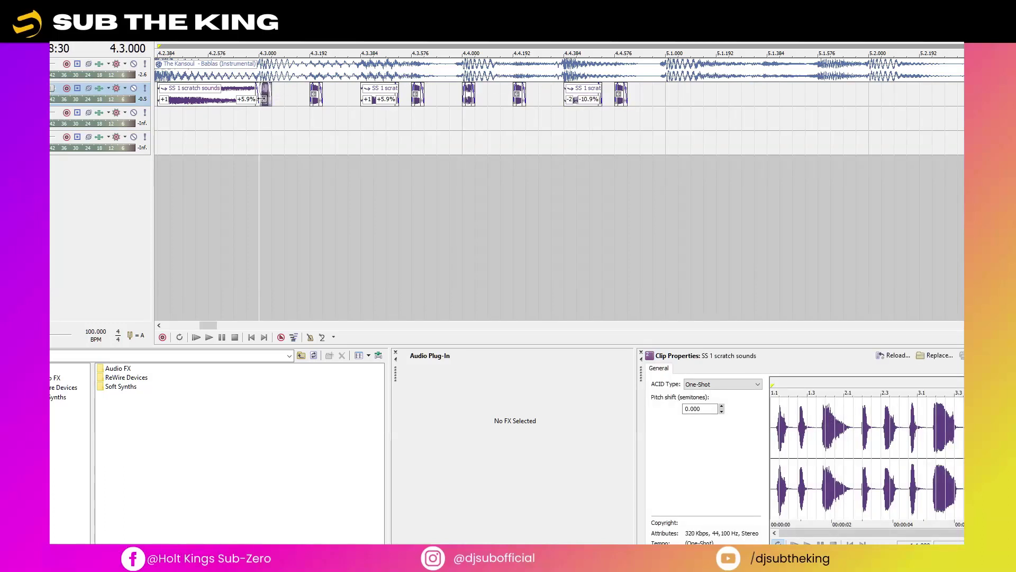
pyautogui.keyDown('shift'); pyautogui.click(420, 104); pyautogui.keyUp('shift')
pyautogui.moveTo(262, 100); pyautogui.dragTo(669, 101)
pyautogui.press('space')
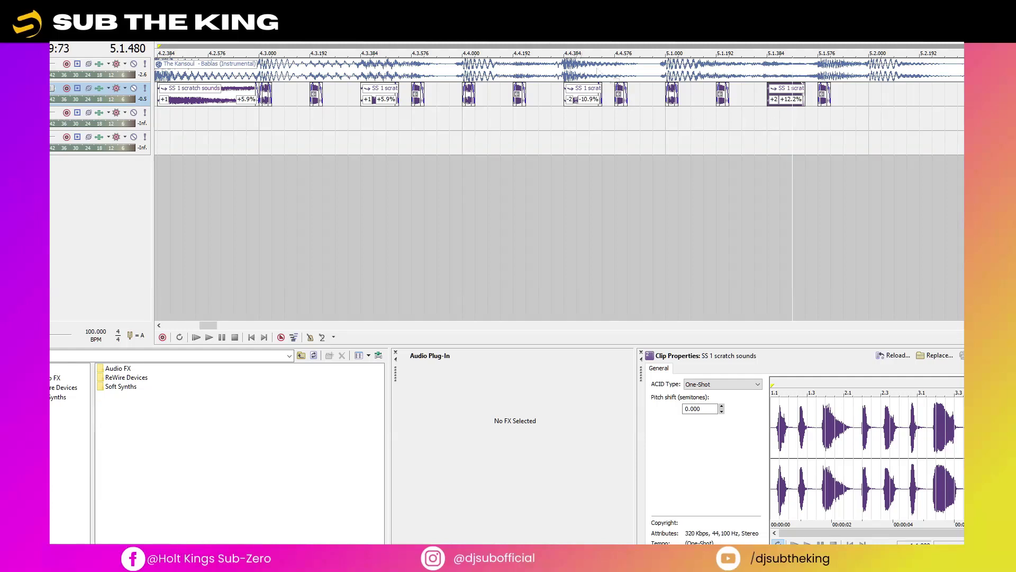
# Step: Copy the group starting at 4.4.000 to 5.2.000 and lower the short clip at 5.2.384 to -4 semitones
pyautogui.click(469, 97)
pyautogui.click(623, 99)
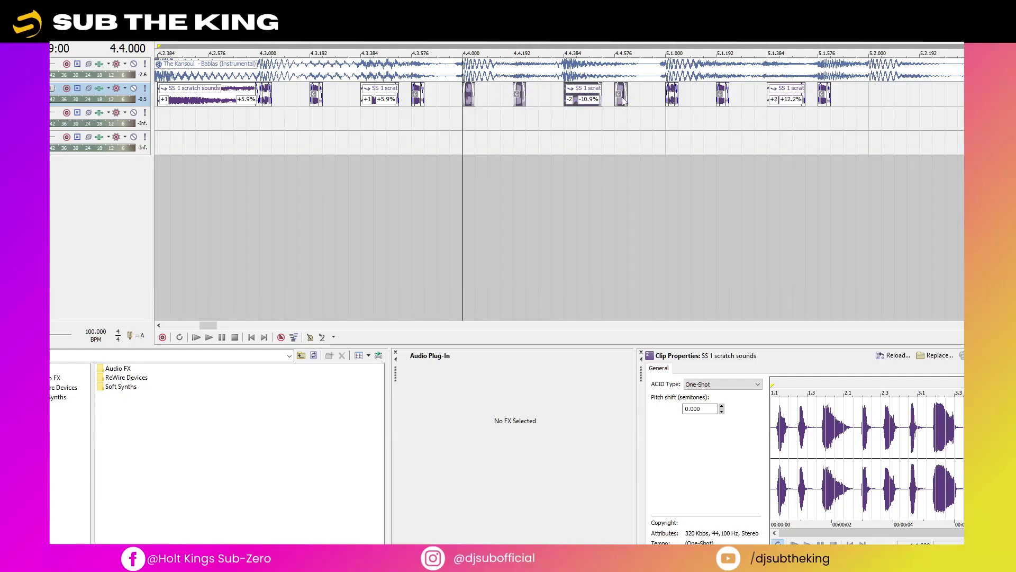
pyautogui.moveTo(468, 104); pyautogui.dragTo(879, 104)
pyautogui.hscroll(3, 898, 147)
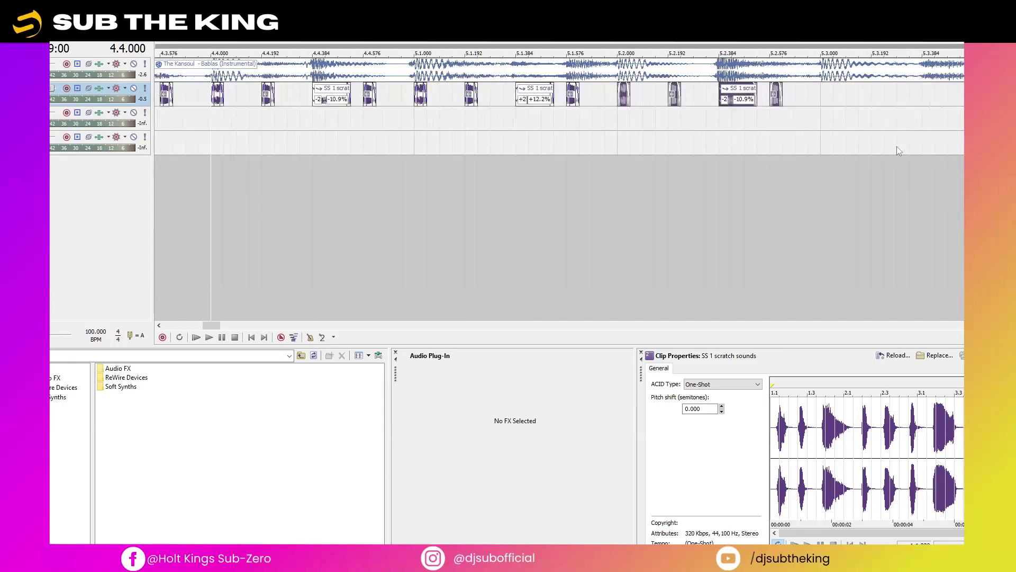
pyautogui.click(749, 103)
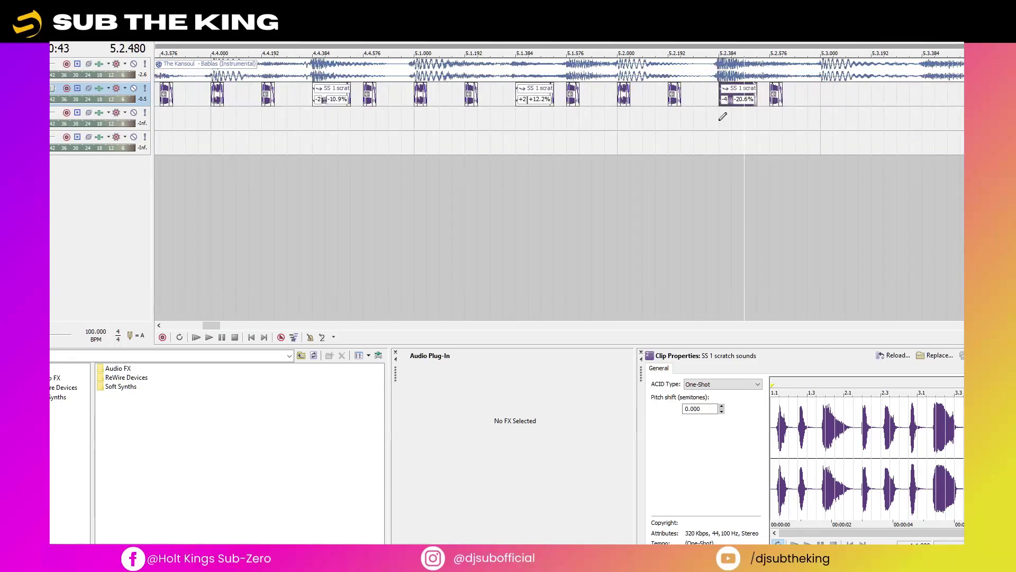
# Step: Play the whole extended scratch pattern with the instrumental from 2.4.000
pyautogui.scroll(-5, 727, 120)
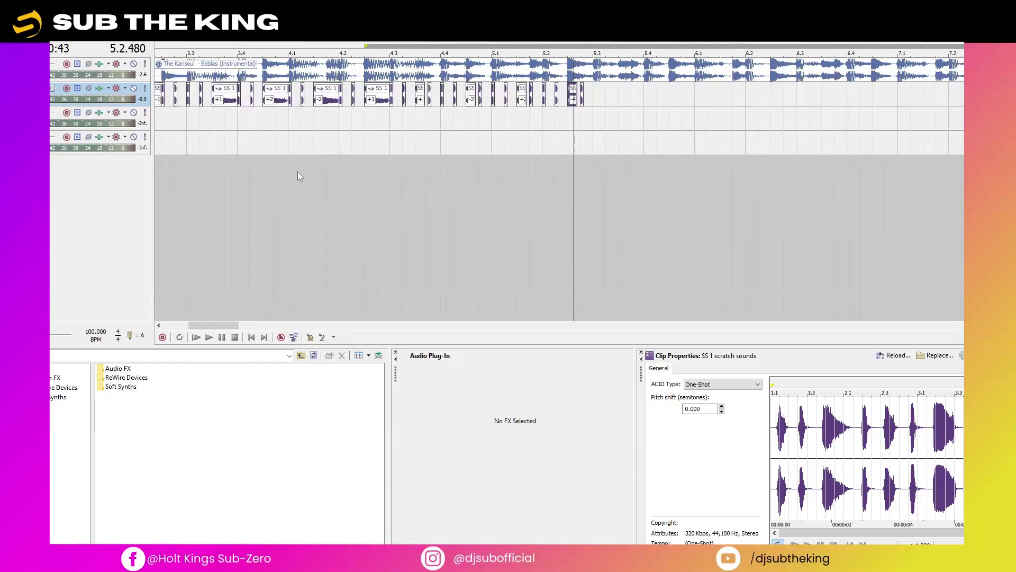
pyautogui.scroll(-4, 337, 108)
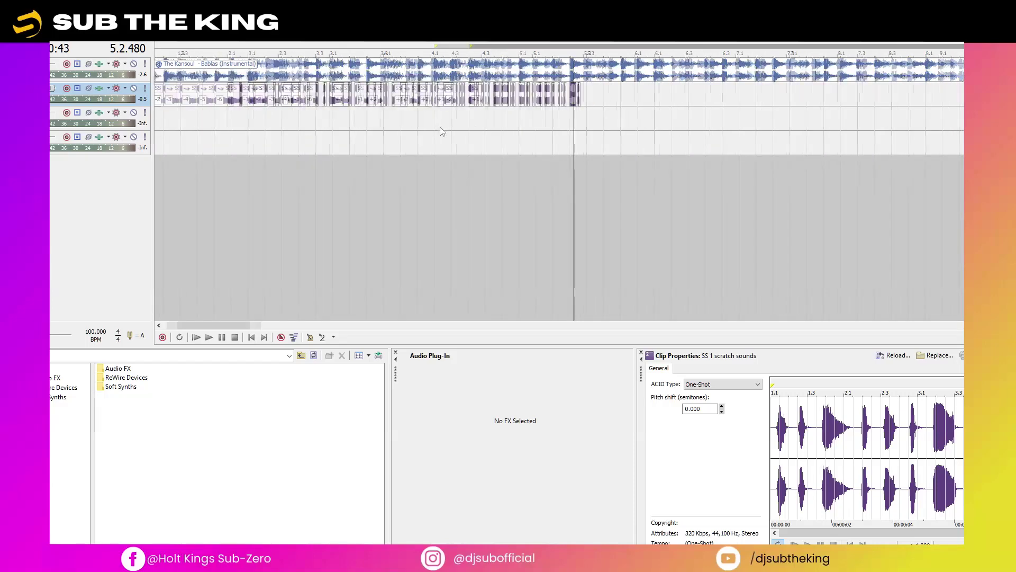
pyautogui.click(311, 118)
pyautogui.press('space')
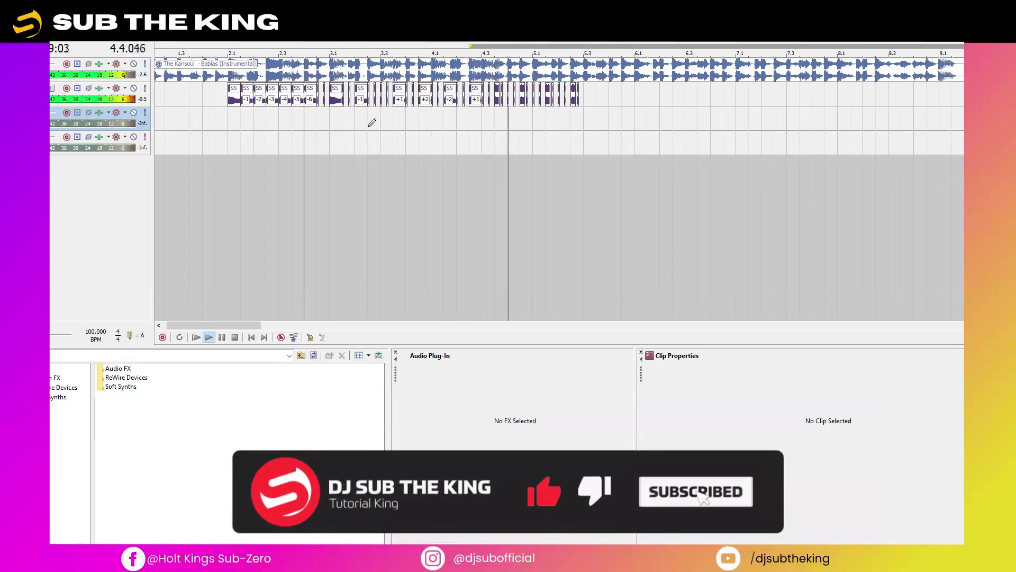
pyautogui.press('space')
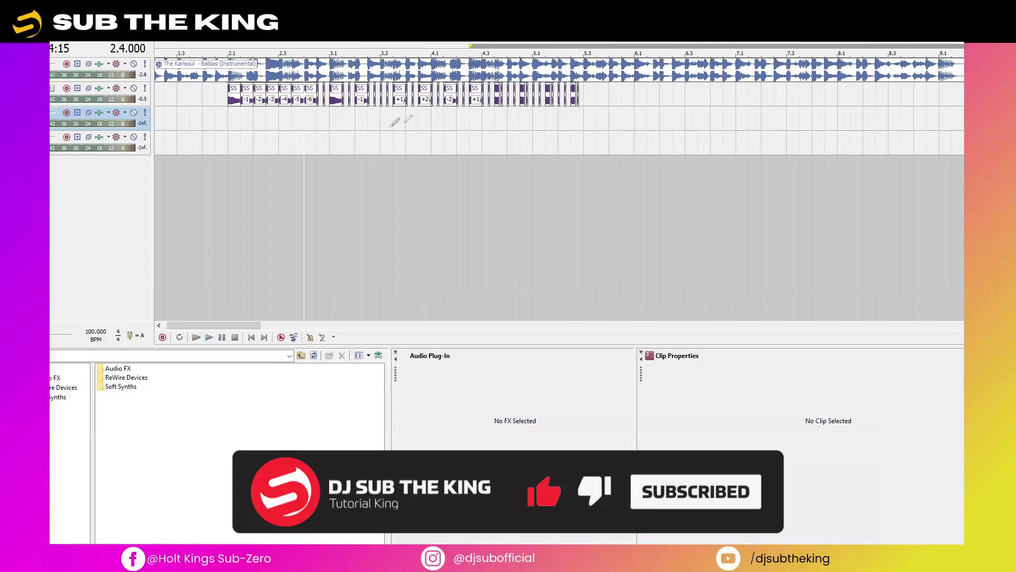
# Step: Play the newest scratch groups from 4.2.384 and again from a point slightly further along
pyautogui.click(472, 117)
pyautogui.press('space')
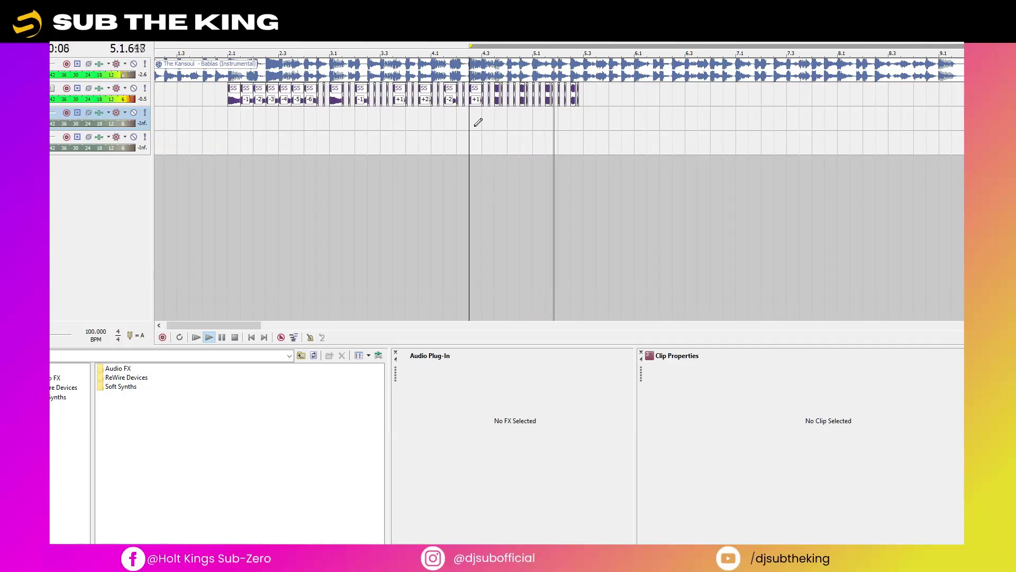
pyautogui.press('space')
pyautogui.click(504, 117)
pyautogui.press('space')
pyautogui.press('space')
# Step: Copy the pair of slices at 5.2.000 and 5.2.192 to 5.3.000, and repeat the pair at 5.3.384
pyautogui.click(559, 102)
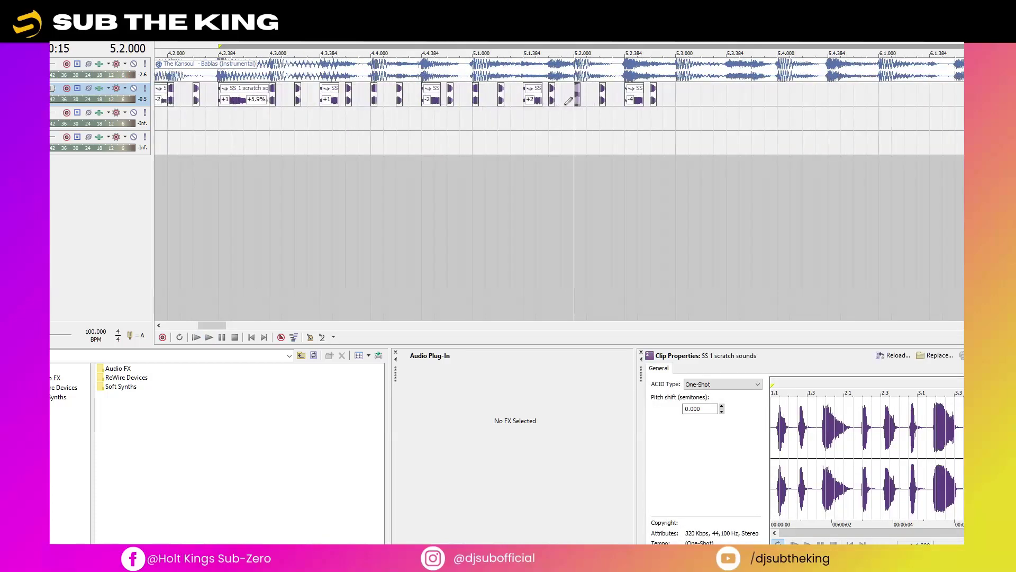
pyautogui.scroll(6, 558, 102)
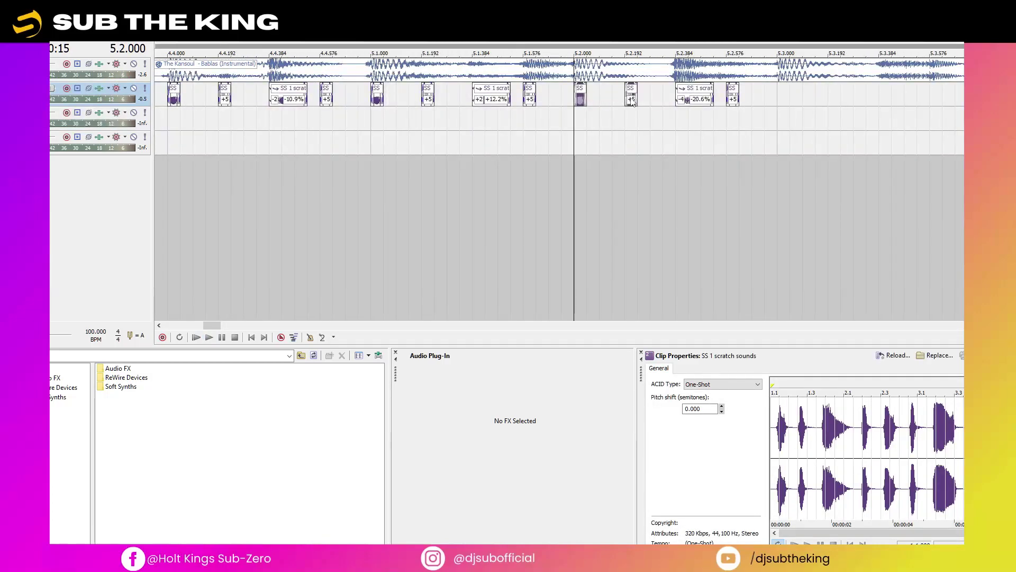
pyautogui.hscroll(3, 633, 101)
pyautogui.click(528, 99)
pyautogui.hotkey('ctrl', 'v')
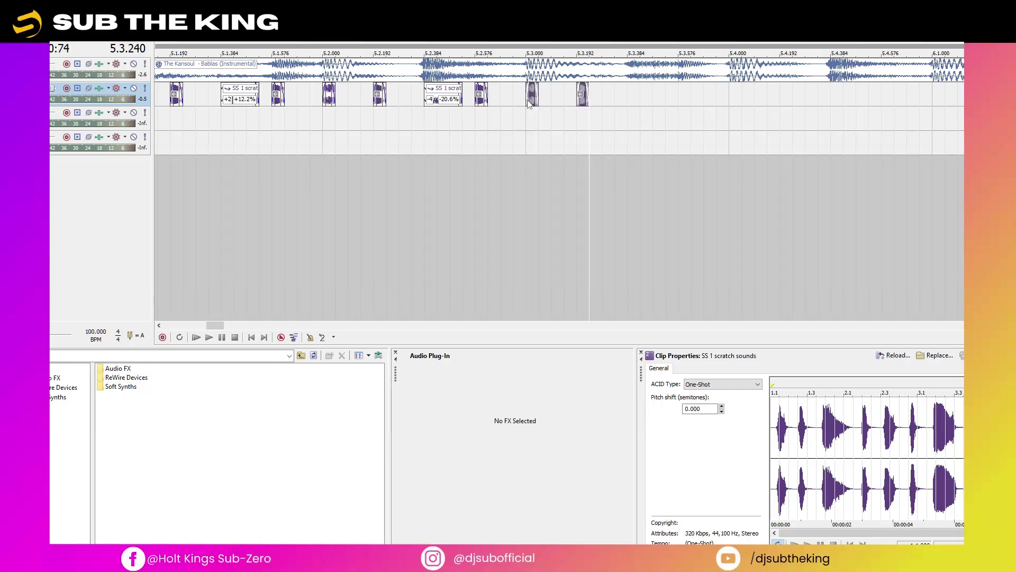
pyautogui.keyDown('ctrl'); pyautogui.moveTo(530, 100); pyautogui.dragTo(632, 100); pyautogui.keyUp('ctrl')
# Step: Copy the -4 semitone clip from 5.2.384 to 5.4.000 and place a copy of the +5 slice at 5.4.192
pyautogui.moveTo(436, 102); pyautogui.dragTo(729, 109)
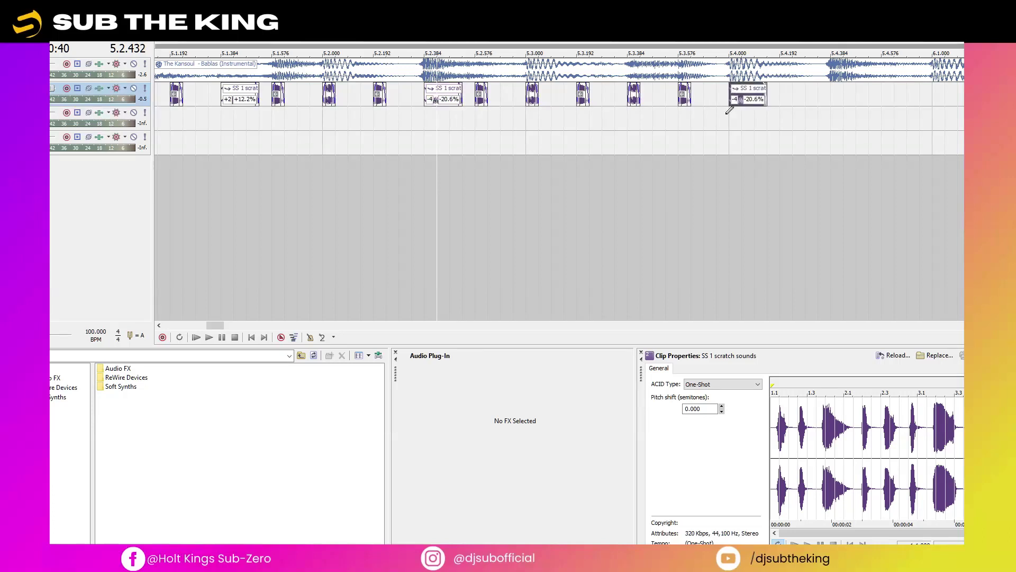
pyautogui.click(679, 103)
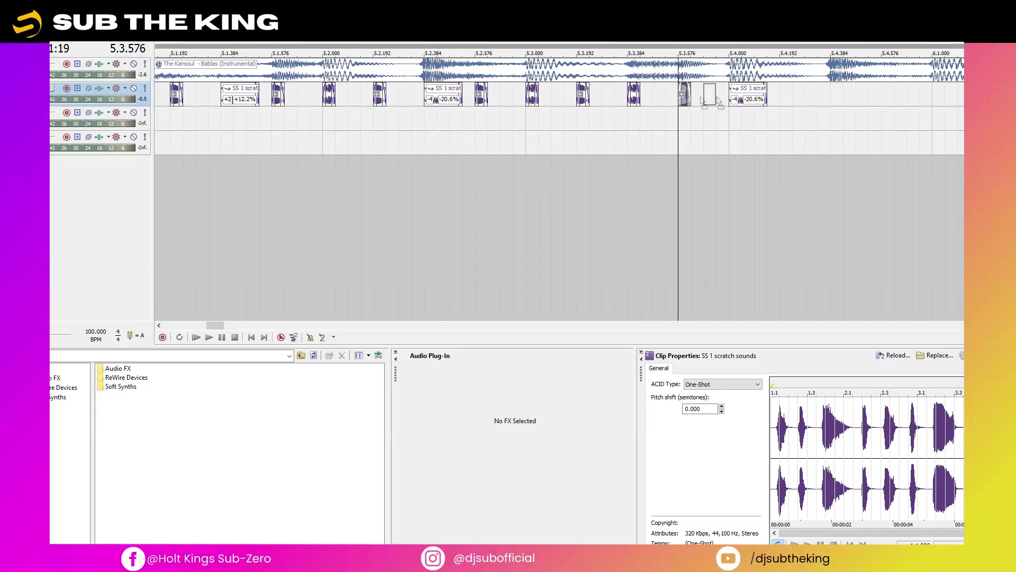
pyautogui.moveTo(795, 97); pyautogui.dragTo(843, 99)
# Step: Repeat the 5.4.000 clip-and-slice pair at 5.4.384, 6.1.000 and 6.1.384, setting the short clips to -3, -2 and -1 semitones respectively
pyautogui.keyDown('ctrl'); pyautogui.click(749, 102); pyautogui.keyUp('ctrl')
pyautogui.hscroll(5, 823, 102)
pyautogui.click(523, 107)
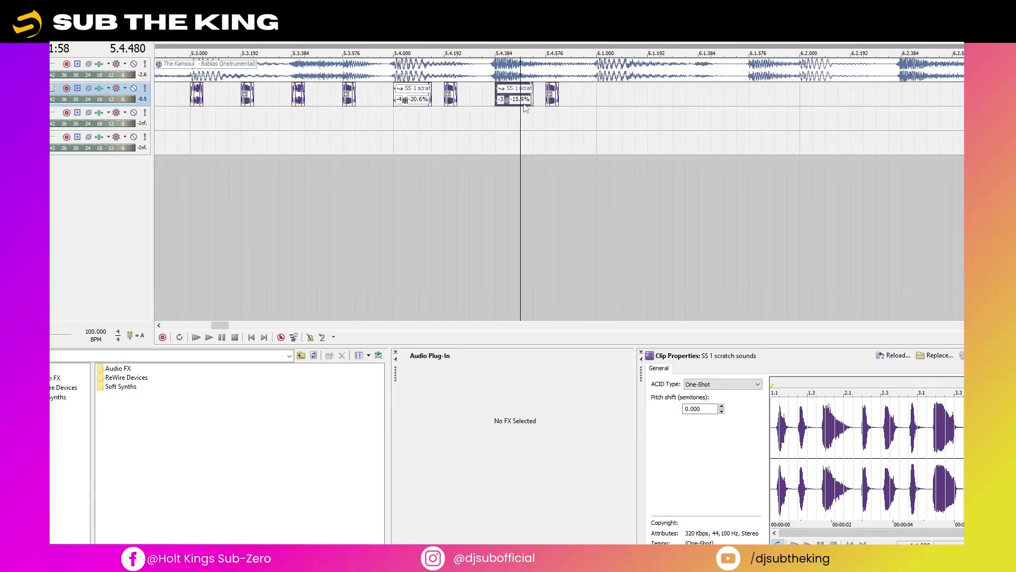
pyautogui.moveTo(517, 106); pyautogui.dragTo(607, 105)
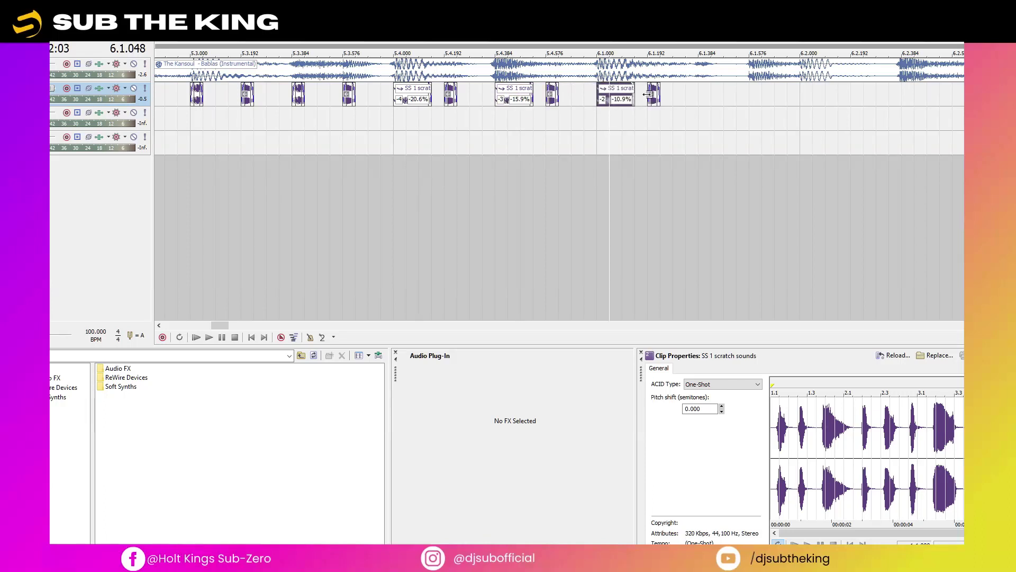
pyautogui.moveTo(617, 106); pyautogui.dragTo(719, 106)
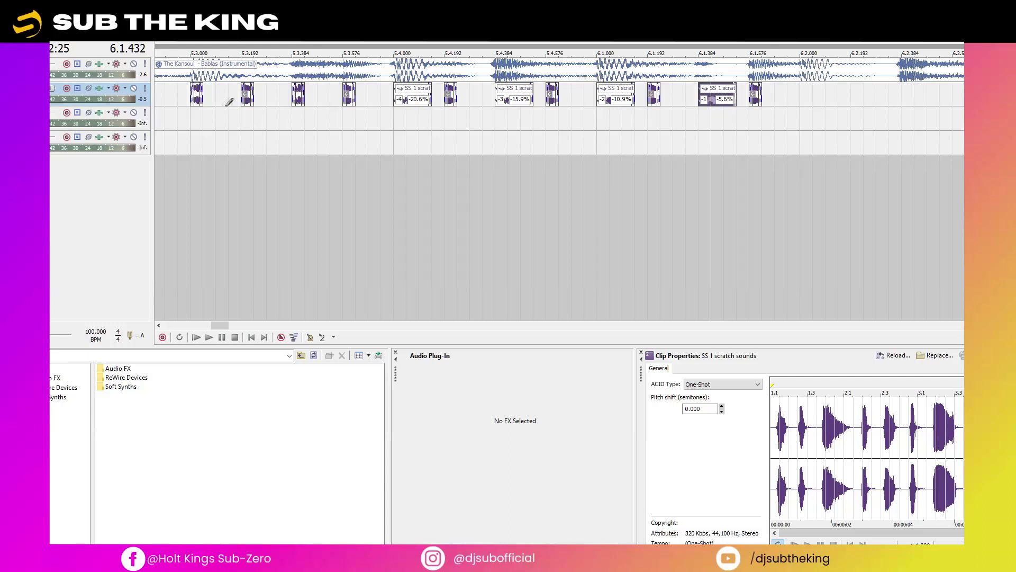
# Step: Copy the four slices from 5.3.000 through 5.3.576 to 6.2.000
pyautogui.click(193, 107)
pyautogui.keyDown('shift'); pyautogui.click(348, 104); pyautogui.keyUp('shift')
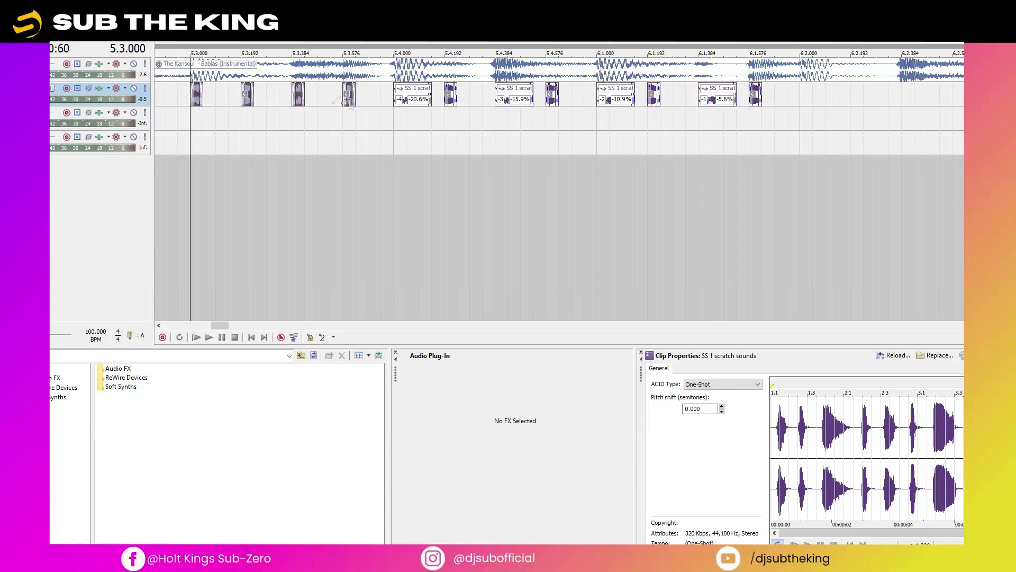
pyautogui.moveTo(191, 104); pyautogui.dragTo(805, 98)
pyautogui.hscroll(3, 635, 119)
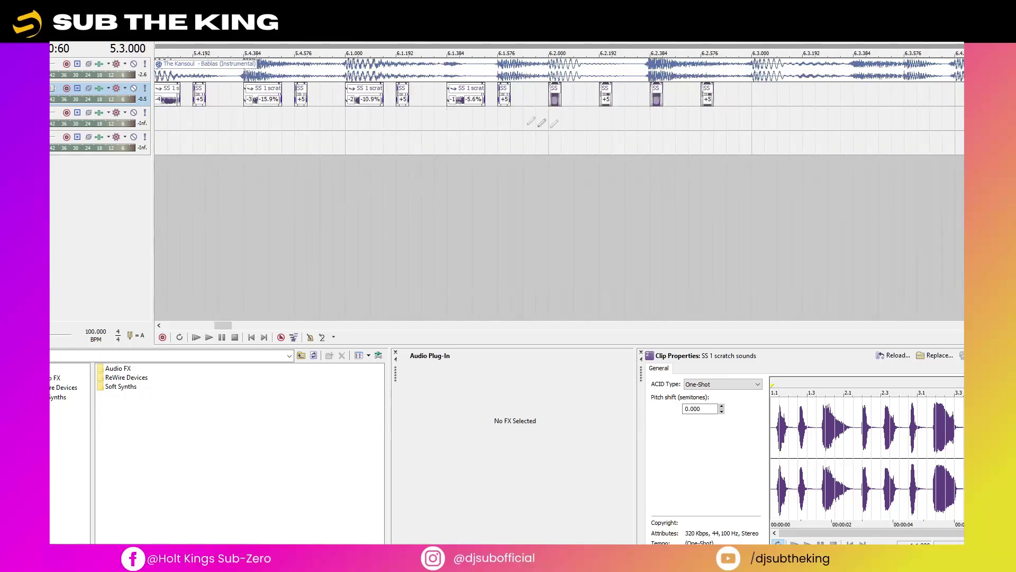
# Step: Copy the -1 semitone clip and its slice from 6.1.384 to 6.3.000, and the -2 pair from 6.1.000 to 6.3.384
pyautogui.click(452, 99)
pyautogui.moveTo(452, 99); pyautogui.dragTo(751, 95)
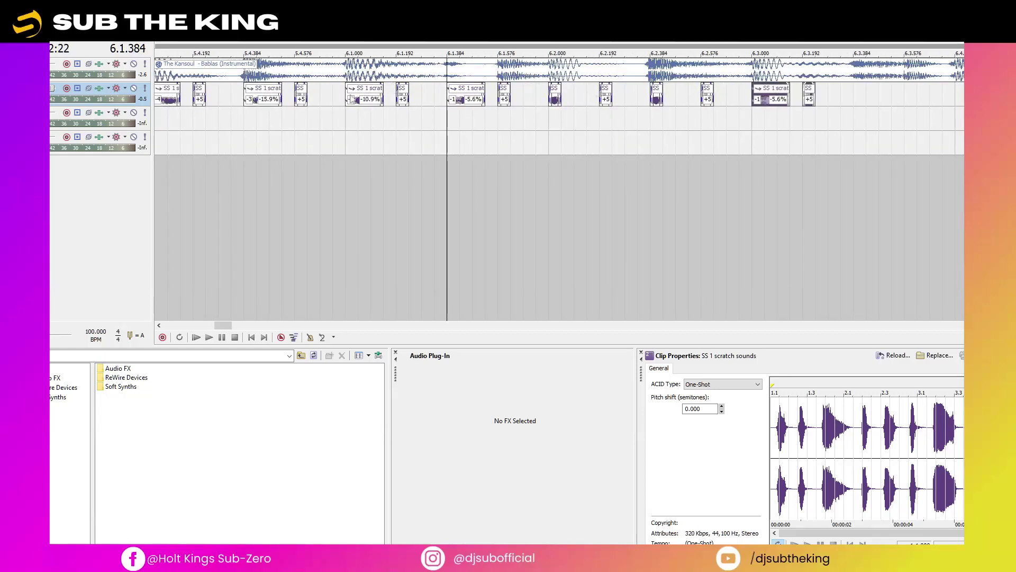
pyautogui.click(365, 99)
pyautogui.moveTo(369, 103); pyautogui.dragTo(872, 94)
# Step: Copy the -3 semitone clip and its slice from 5.4.384 to 6.4.000, and the -4 pair from 5.4.000 to 6.4.384
pyautogui.click(279, 99)
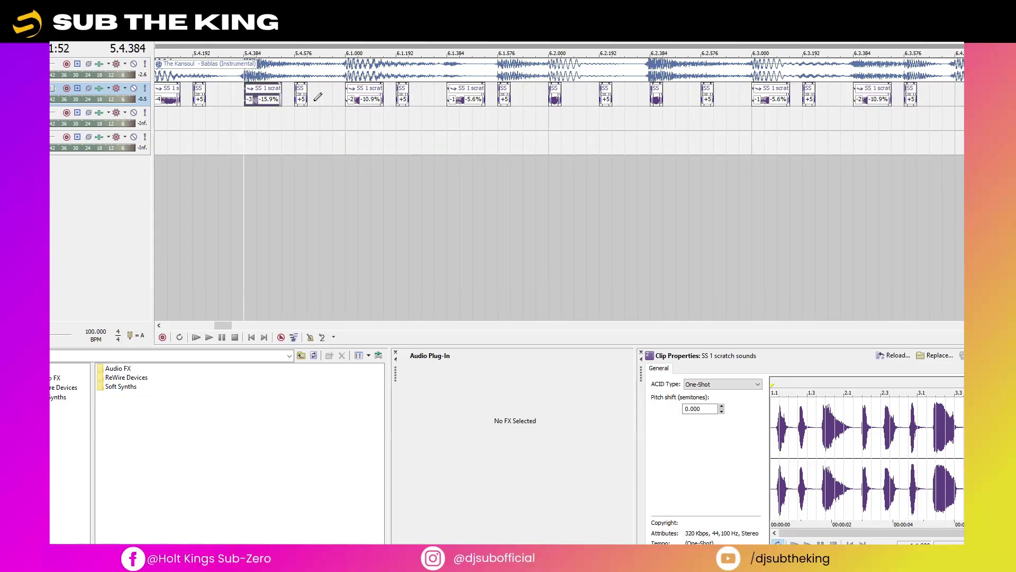
pyautogui.moveTo(256, 102); pyautogui.dragTo(962, 100)
pyautogui.hscroll(-1, 195, 104)
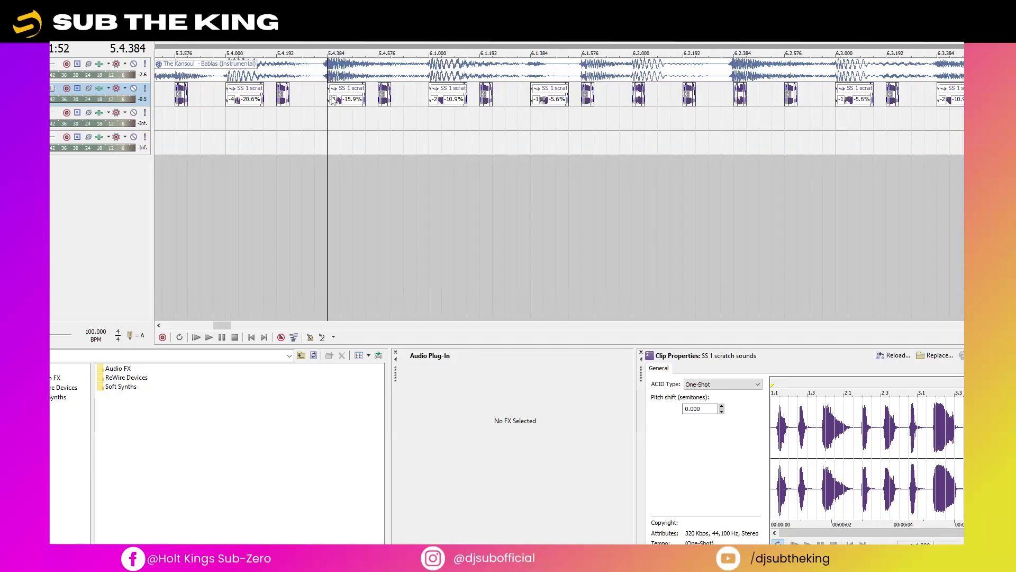
pyautogui.click(213, 99)
pyautogui.click(226, 99)
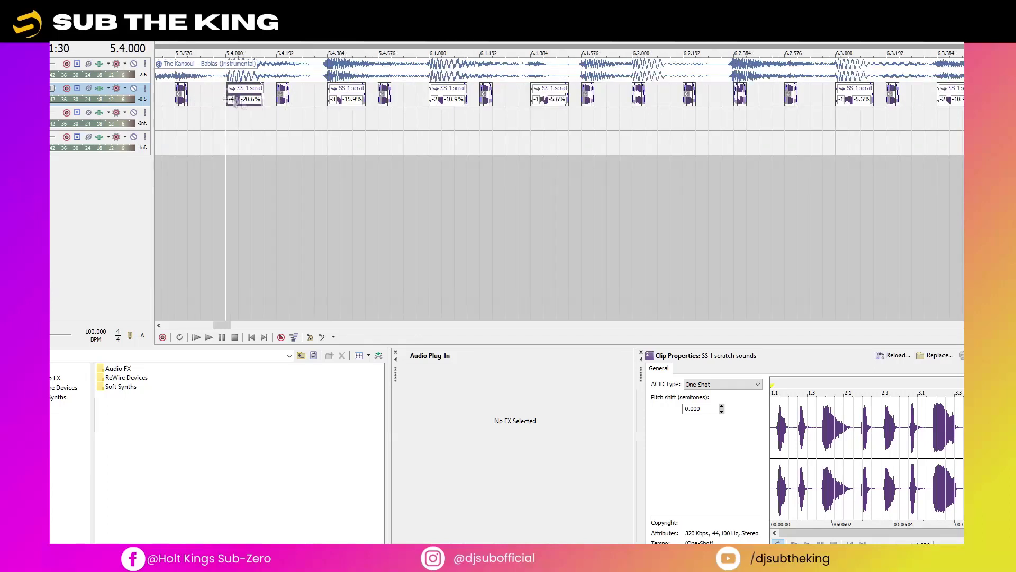
pyautogui.click(283, 102)
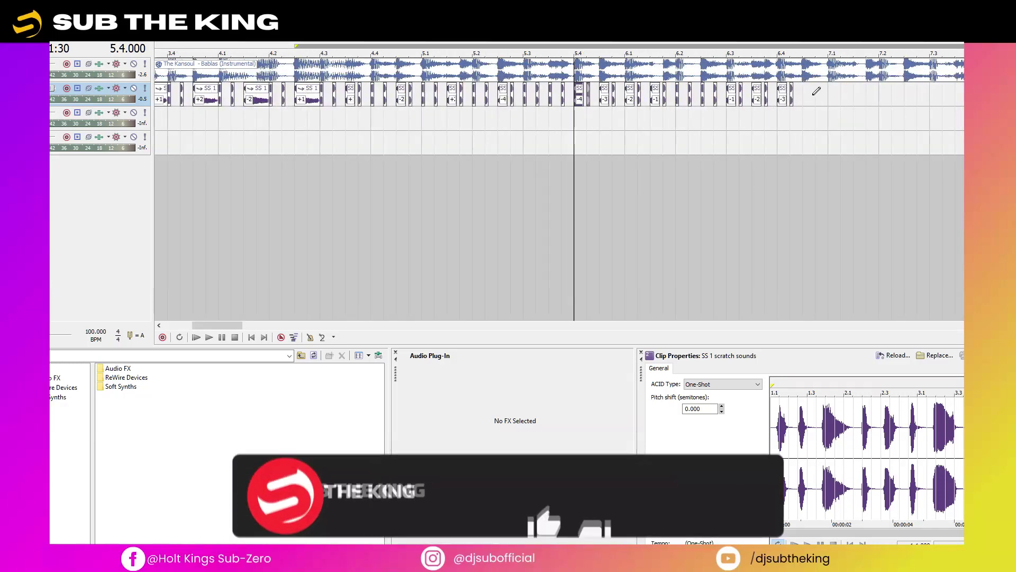
pyautogui.click(804, 93)
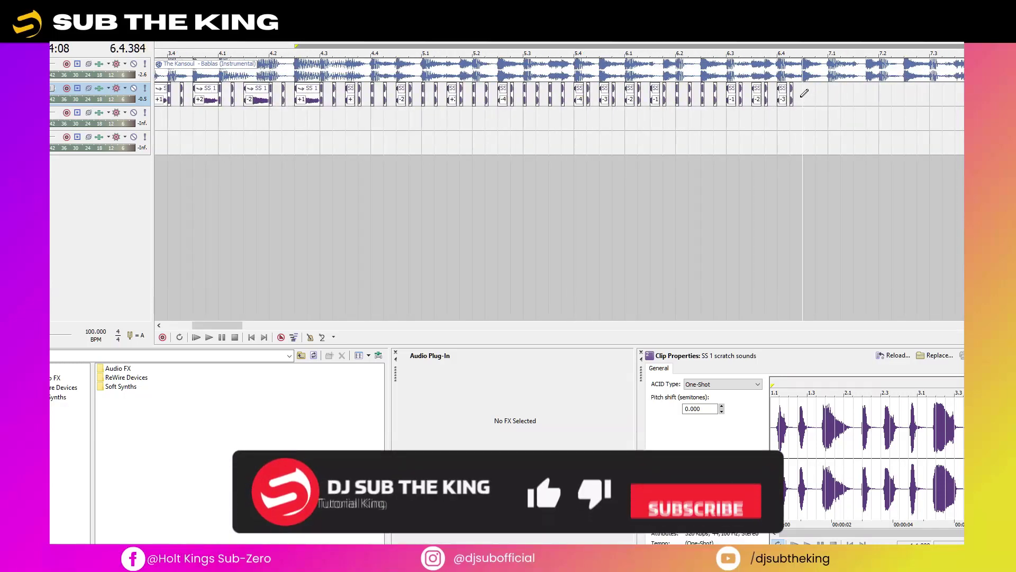
pyautogui.click(805, 94)
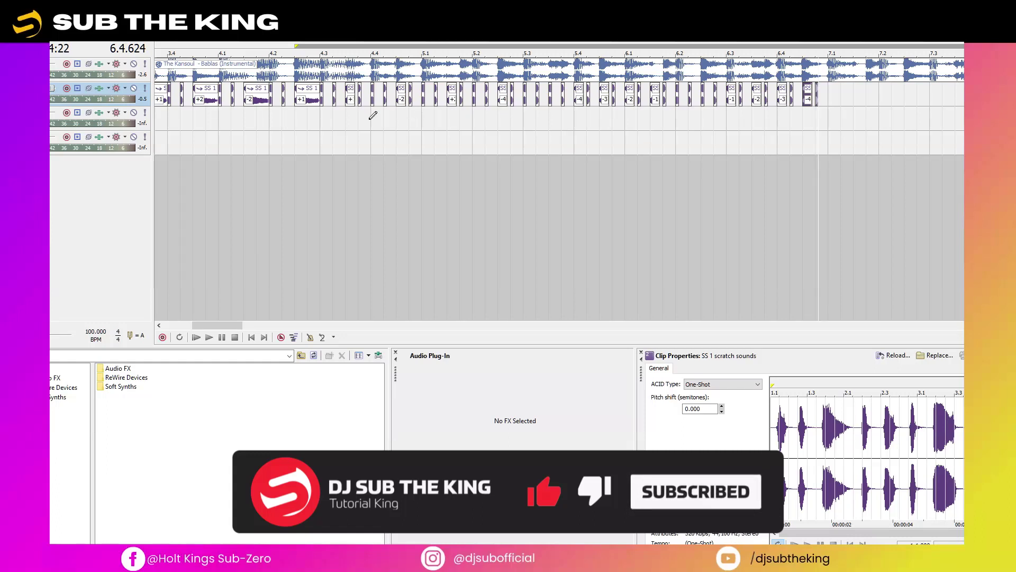
# Step: Play the extended scratch pattern with the instrumental from 4.3.000 and again from 4.4.000
pyautogui.click(323, 119)
pyautogui.press('space')
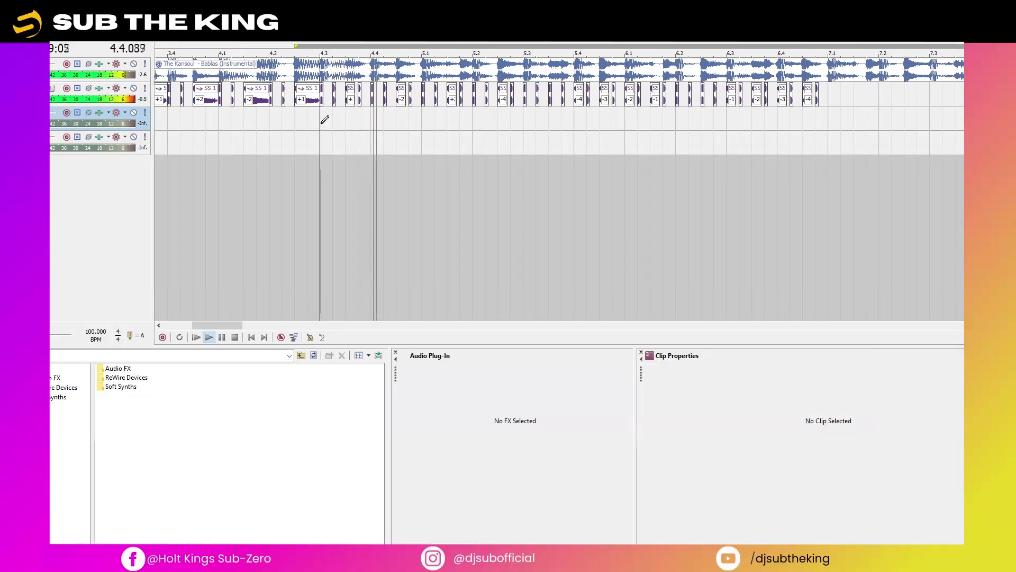
pyautogui.press('space')
pyautogui.click(377, 125)
pyautogui.press('space')
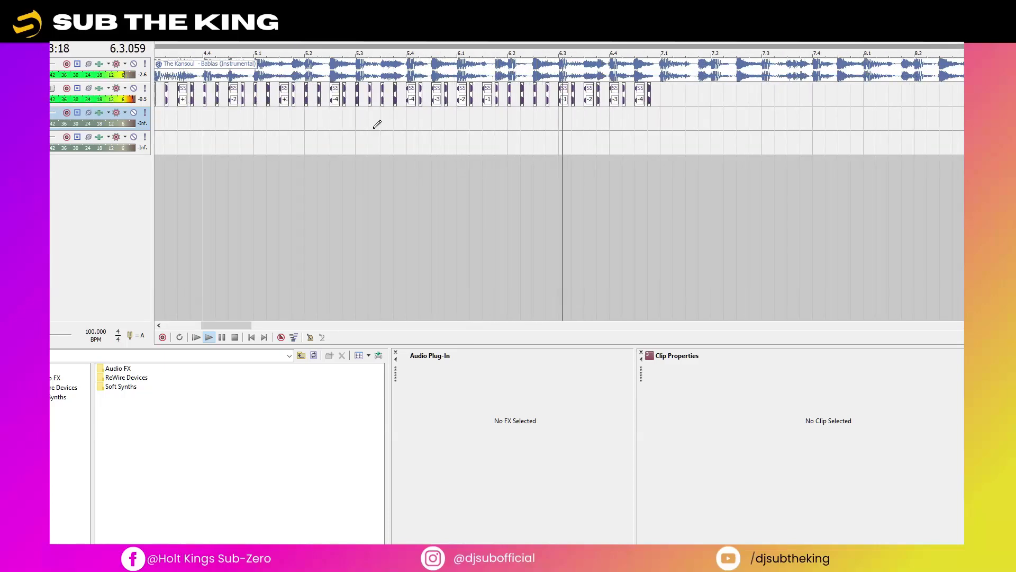
pyautogui.press('space')
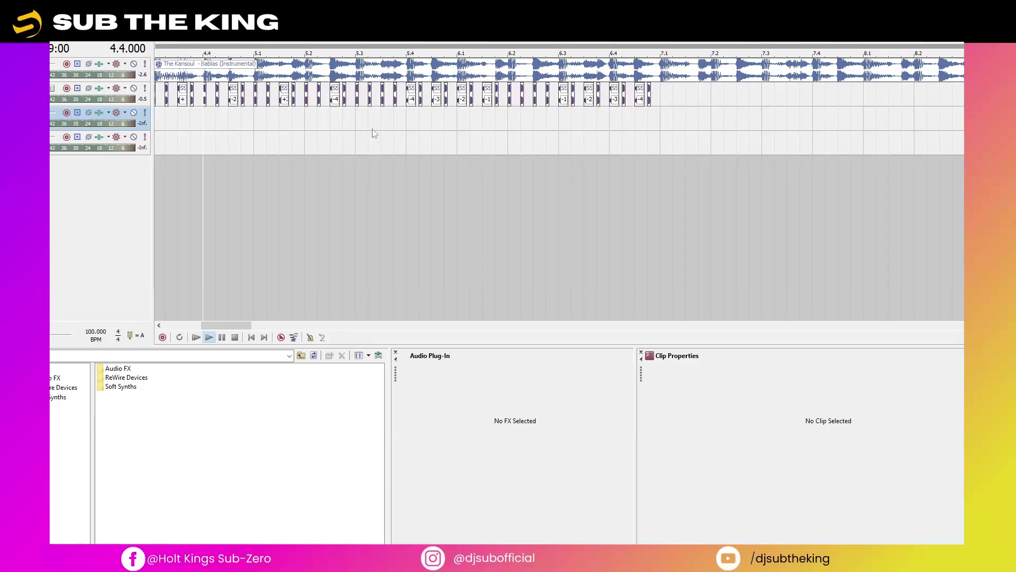
pyautogui.press('space')
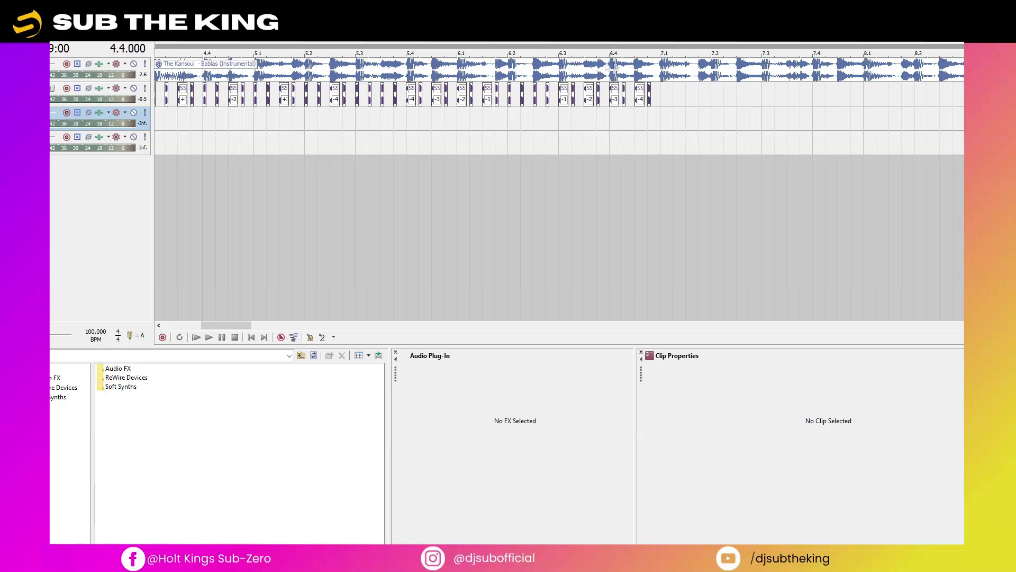
# Step: Copy the slice at 6.2.000 to 7.1.000, 7.1.096, 7.1.192 and 7.1.288, with the second and fourth copies at +4 semitones
pyautogui.click(508, 96)
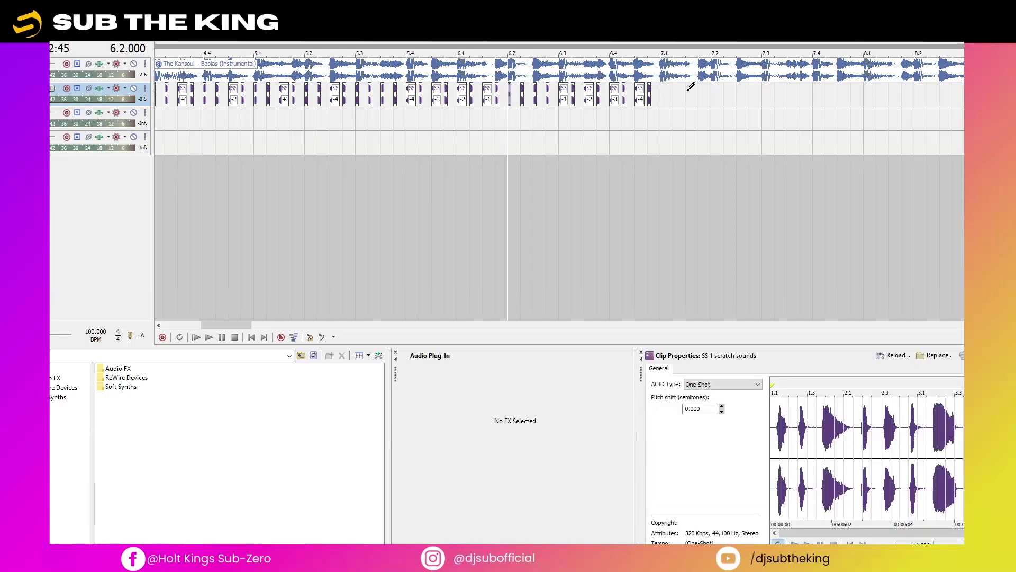
pyautogui.click(662, 96)
pyautogui.scroll(4, 664, 93)
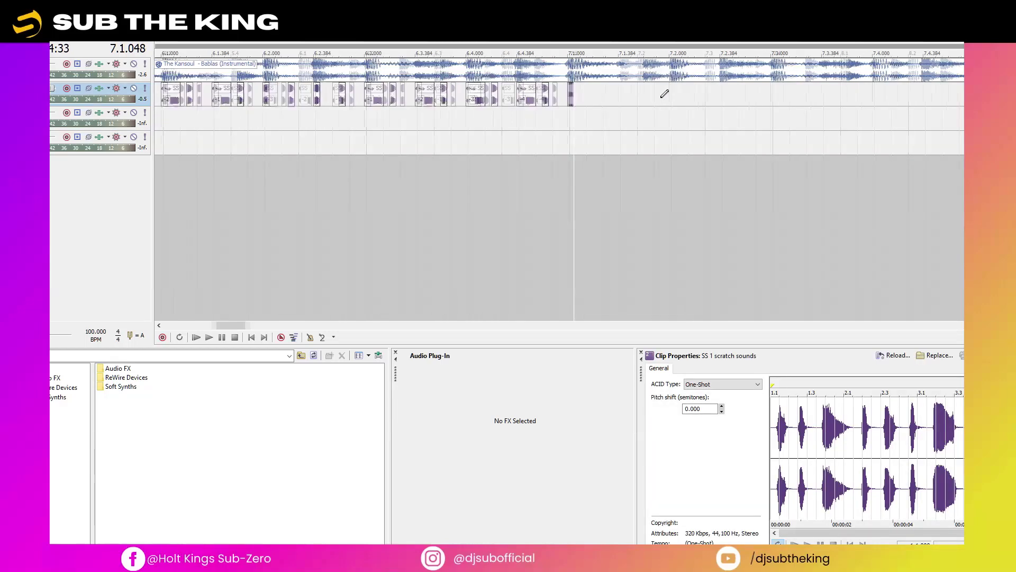
pyautogui.click(566, 97)
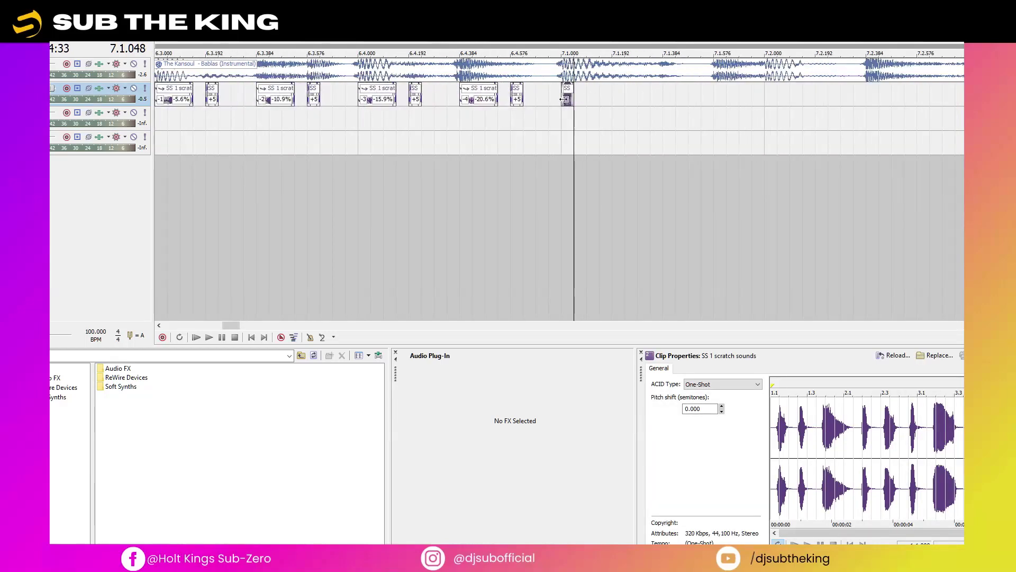
pyautogui.click(614, 98)
pyautogui.click(587, 99)
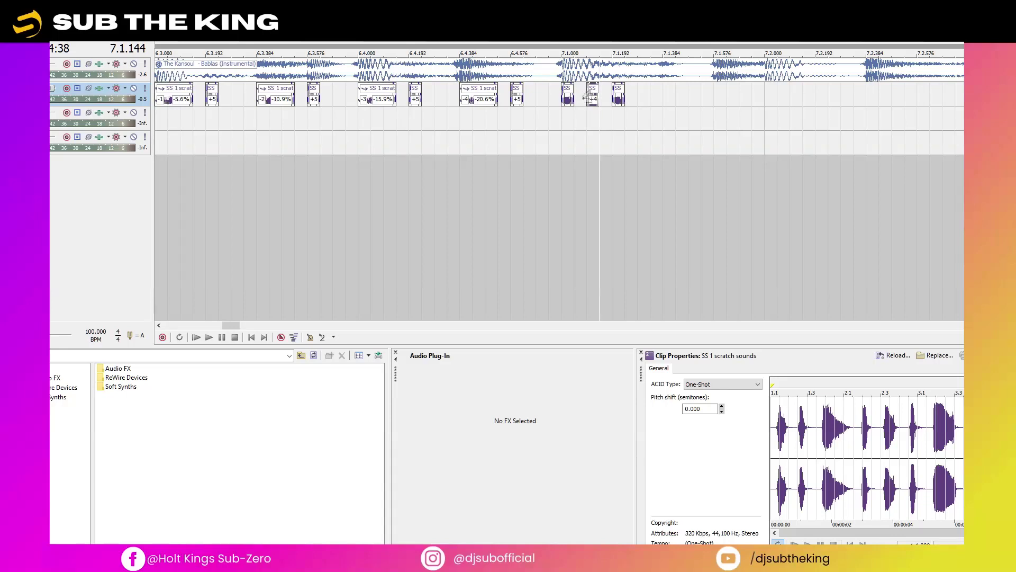
pyautogui.click(637, 99)
pyautogui.click(562, 102)
# Step: Copy the -4 semitone clip from 6.4.384 to 7.1.384 and 7.1.576, setting the second copy to -3 semitones
pyautogui.click(471, 101)
pyautogui.moveTo(466, 101); pyautogui.dragTo(734, 106)
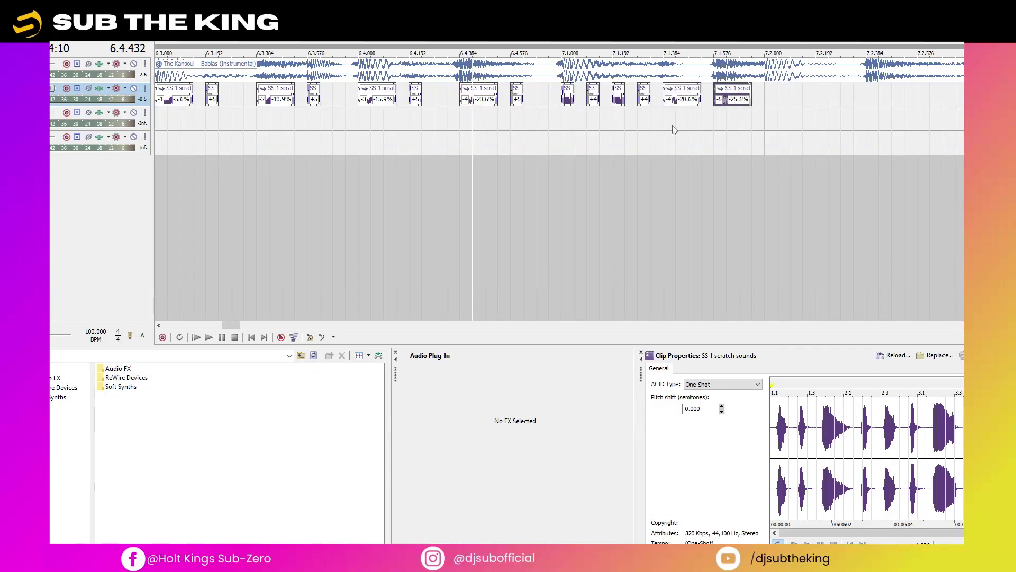
pyautogui.hotkey('ctrl', 'z')
# Step: Play the new slices and clips of beat 7.1 repeatedly from 6.4.720
pyautogui.click(555, 137)
pyautogui.press('space')
pyautogui.press('space')
pyautogui.press('space')
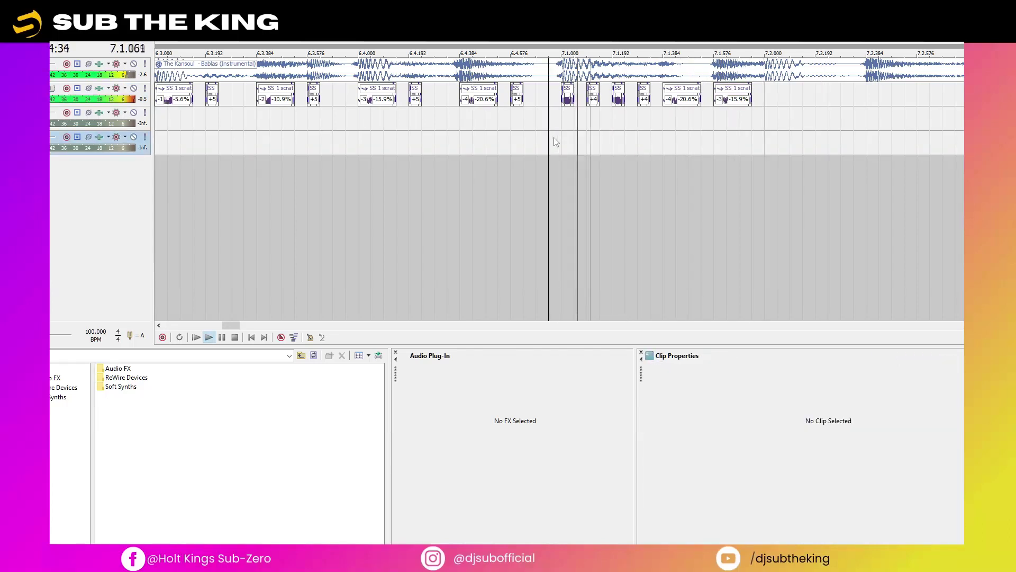
pyautogui.press('space')
pyautogui.press('space')
pyautogui.press('space')
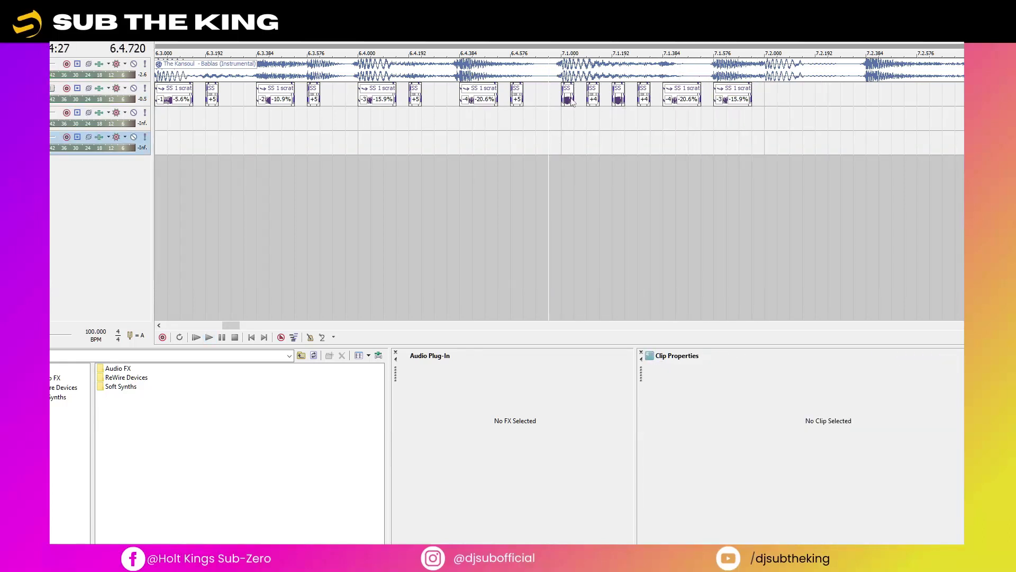
# Step: Copy the whole group from 7.1.000 to 7.2.000 and set its two short clips to -2 and -1 semitones
pyautogui.click(571, 99)
pyautogui.keyDown('ctrl'); pyautogui.moveTo(571, 103); pyautogui.dragTo(774, 109); pyautogui.keyUp('ctrl')
pyautogui.hscroll(2, 664, 120)
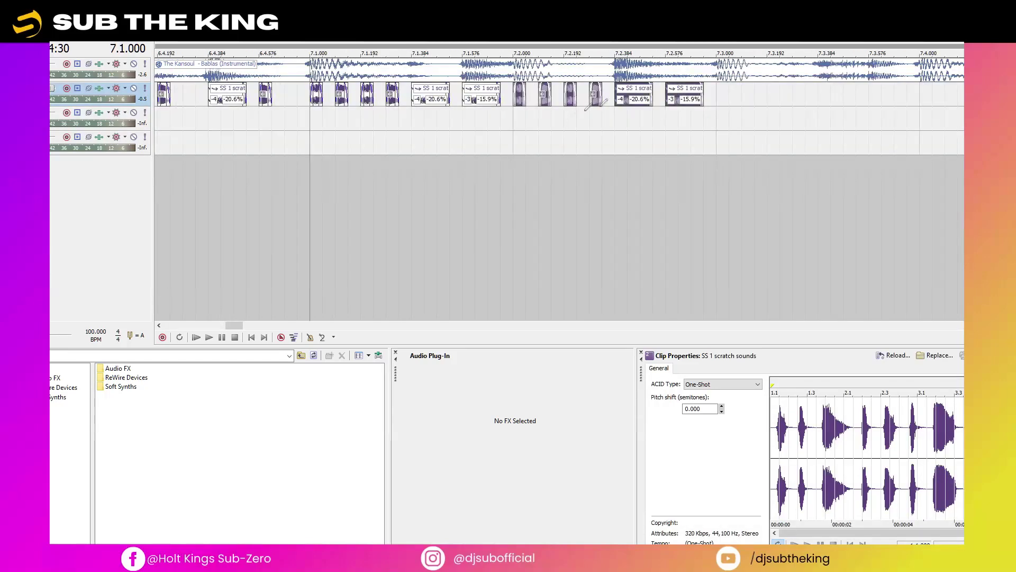
pyautogui.click(647, 103)
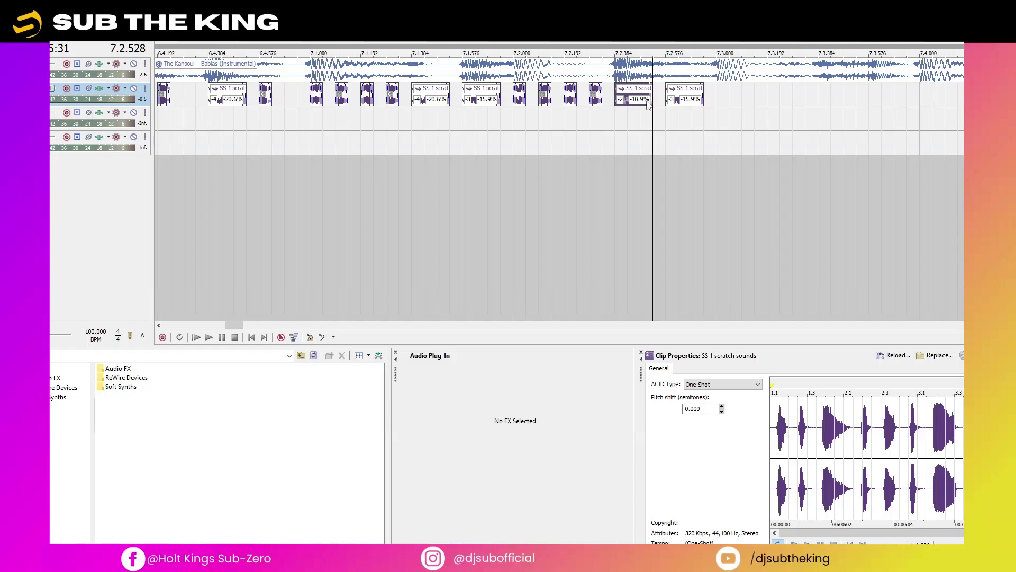
pyautogui.click(690, 106)
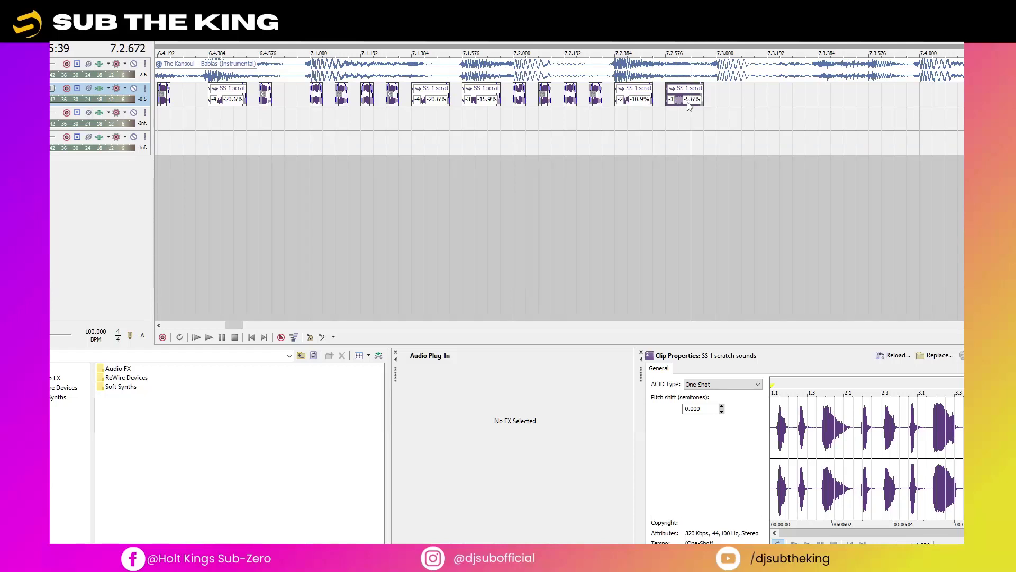
# Step: Copy the four slices starting at 7.2.000 to 7.3.000 and delete the last copied slice at 7.3.288
pyautogui.click(518, 106)
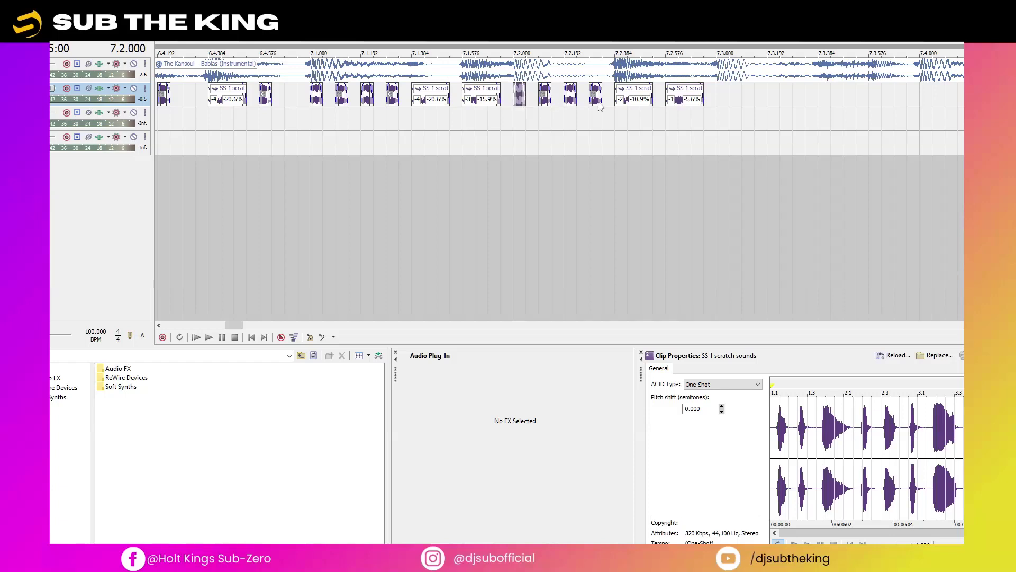
pyautogui.moveTo(522, 107); pyautogui.dragTo(724, 103)
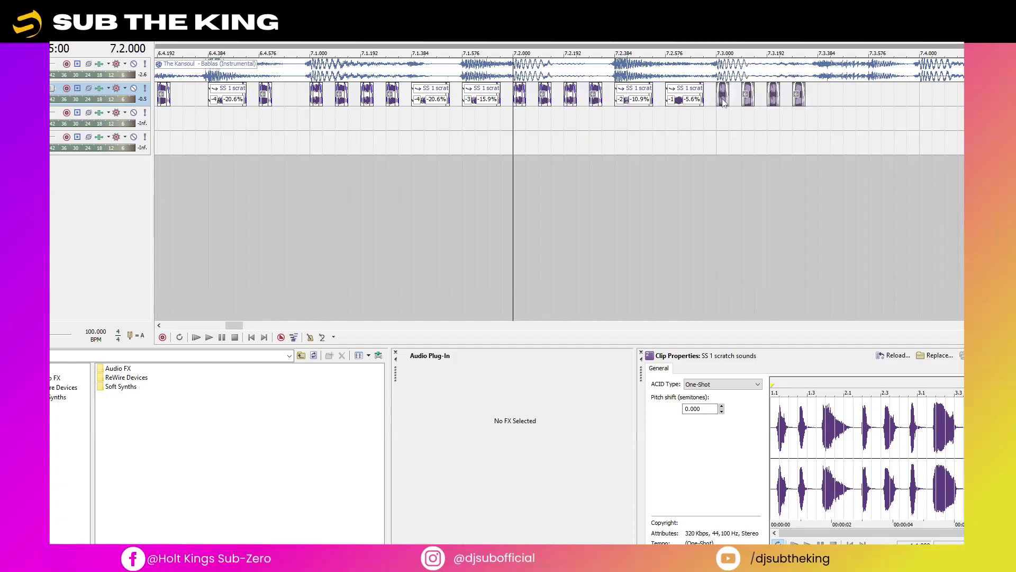
pyautogui.click(793, 101)
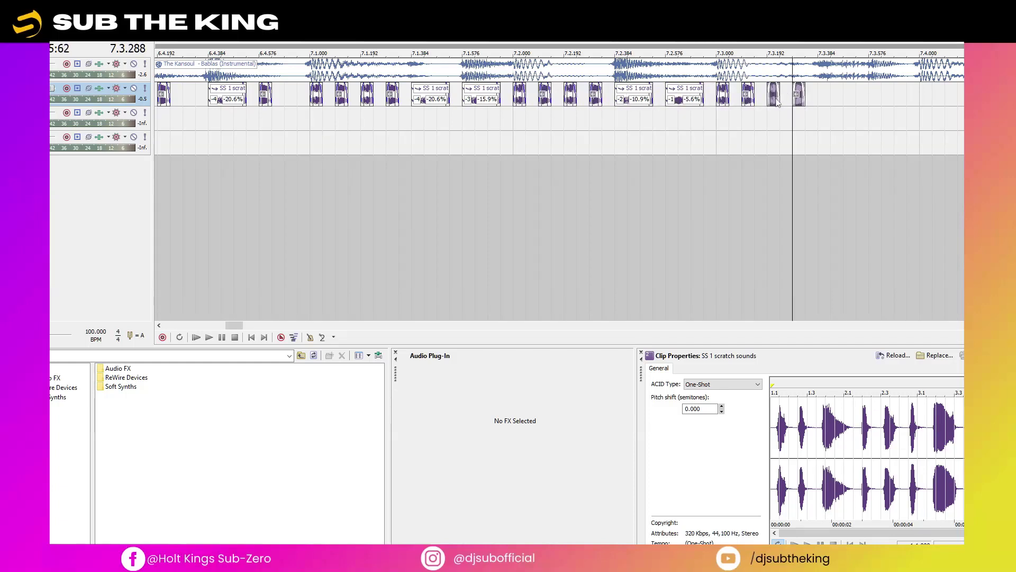
pyautogui.click(798, 100)
# Step: Copy the three slices starting at 7.3.000 to 7.3.384
pyautogui.click(724, 95)
pyautogui.moveTo(725, 100); pyautogui.dragTo(825, 106)
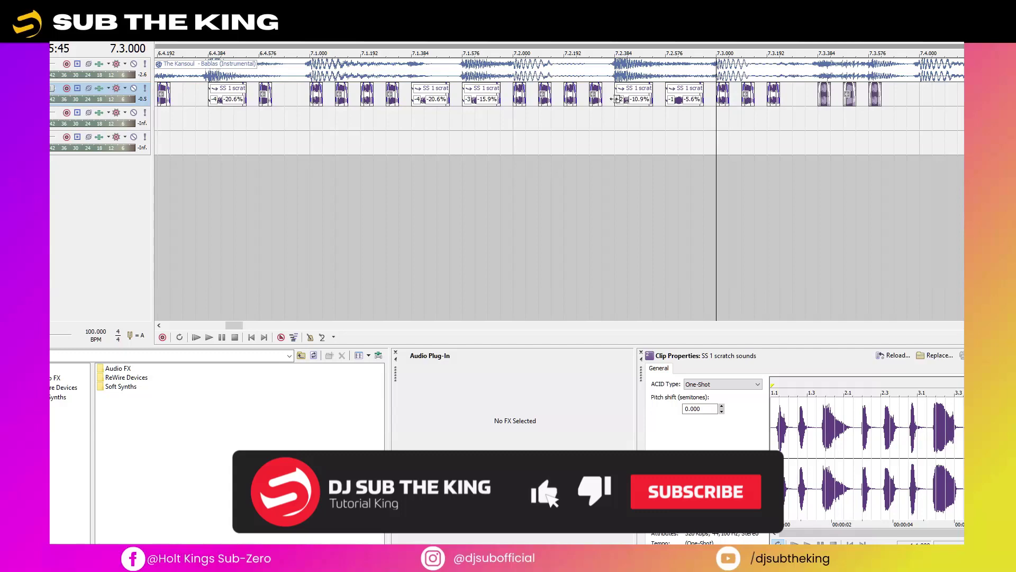
# Step: Copy the whole group from 7.2.000 to 7.4.000 and set its two short clips to +1 and +2 semitones
pyautogui.hscroll(3, 614, 99)
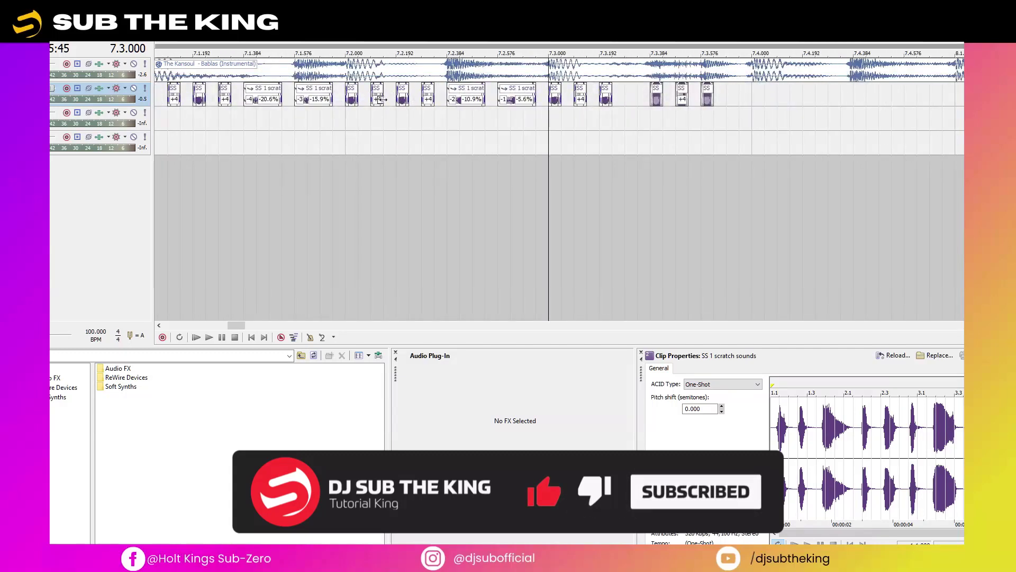
pyautogui.click(349, 99)
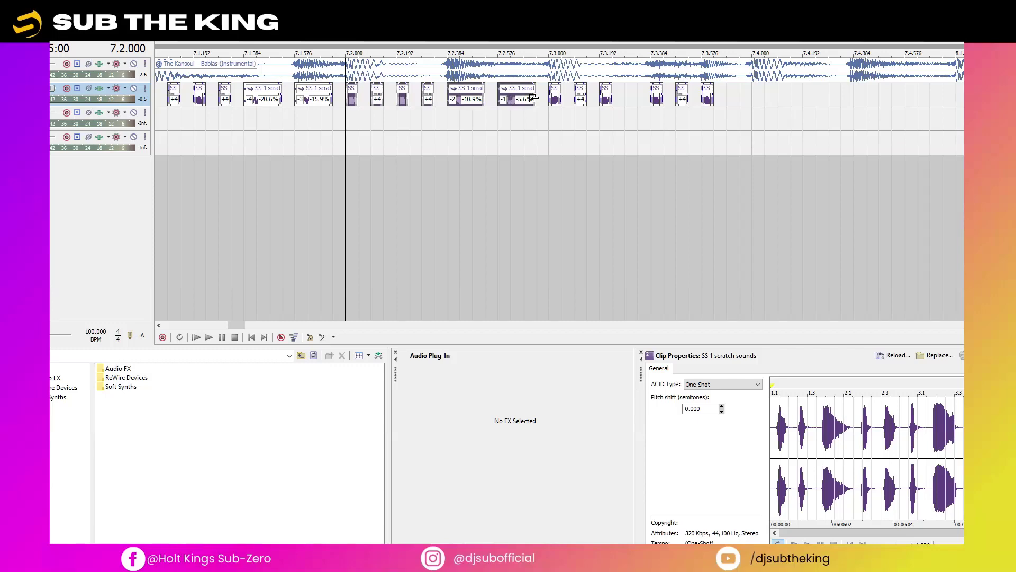
pyautogui.click(755, 93)
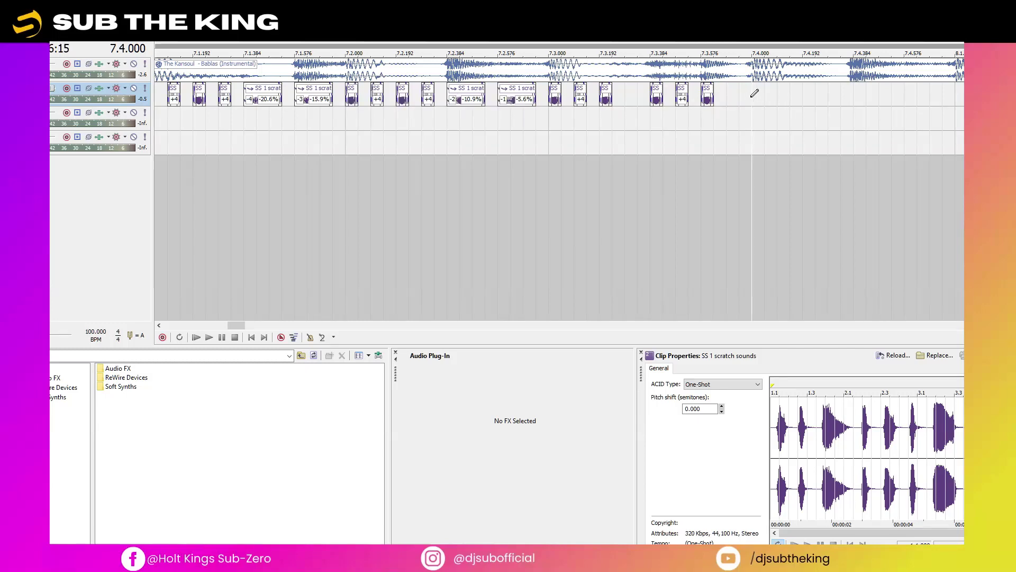
pyautogui.hotkey('ctrl', 'v')
pyautogui.hscroll(3, 776, 110)
pyautogui.click(628, 101)
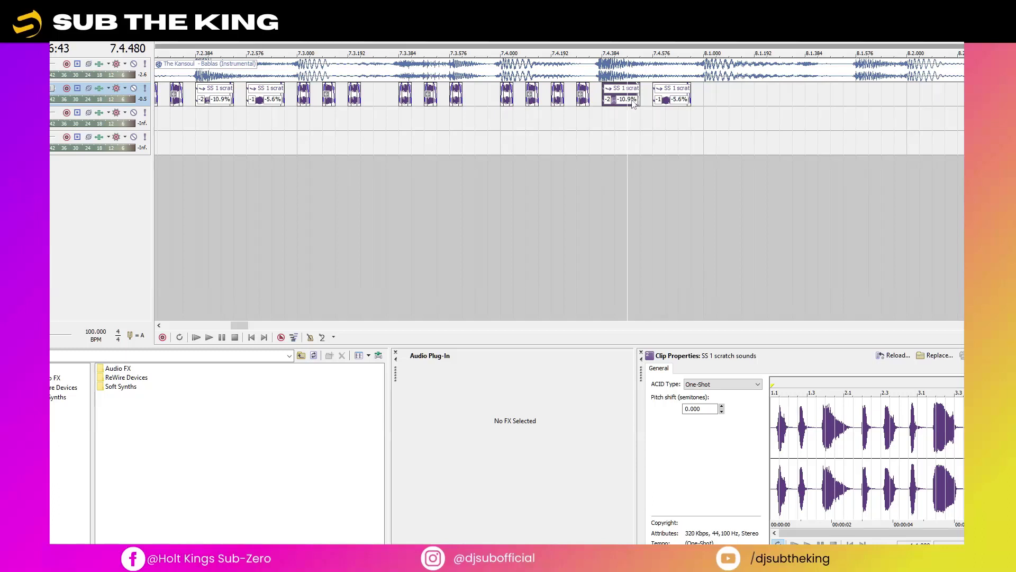
pyautogui.press('=')
pyautogui.click(667, 102)
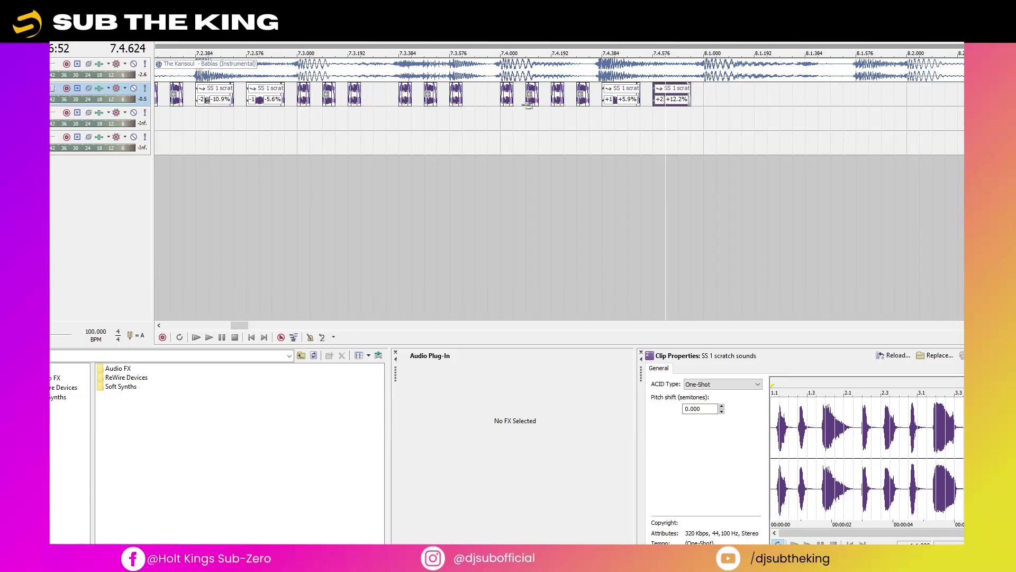
# Step: Copy the whole group from 7.4.000 to 8.1.000 and set its two short clips to +3 and +4 semitones
pyautogui.click(507, 103)
pyautogui.click(501, 100)
pyautogui.keyDown('shift'); pyautogui.click(656, 96); pyautogui.keyUp('shift')
pyautogui.moveTo(510, 100); pyautogui.dragTo(713, 101)
pyautogui.hscroll(3, 718, 109)
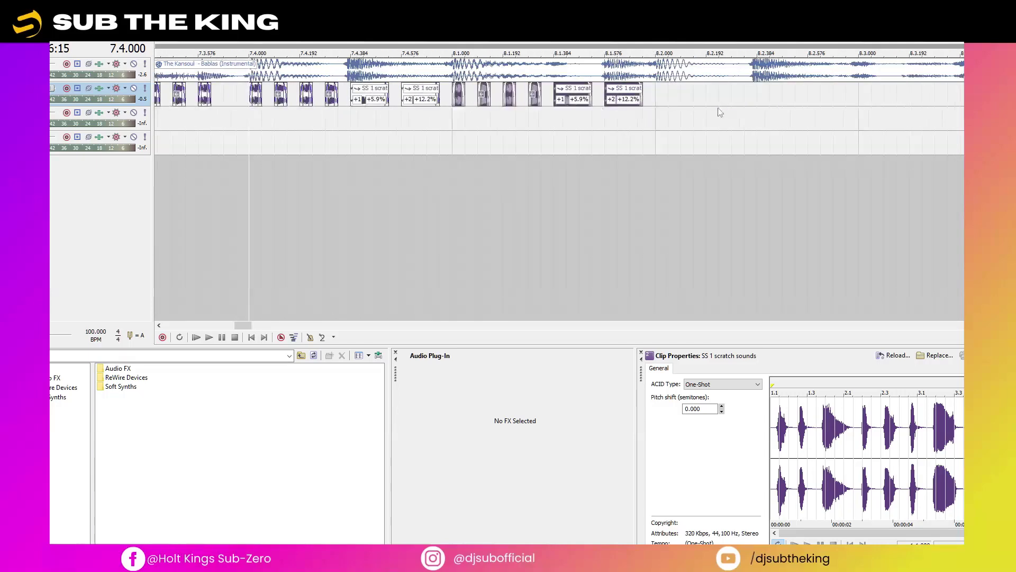
pyautogui.click(588, 109)
pyautogui.click(618, 102)
pyautogui.press('-')
# Step: Copy the whole group from 8.1.000 to 8.2.000 and set its two short clips to +5 and +6 semitones
pyautogui.click(452, 98)
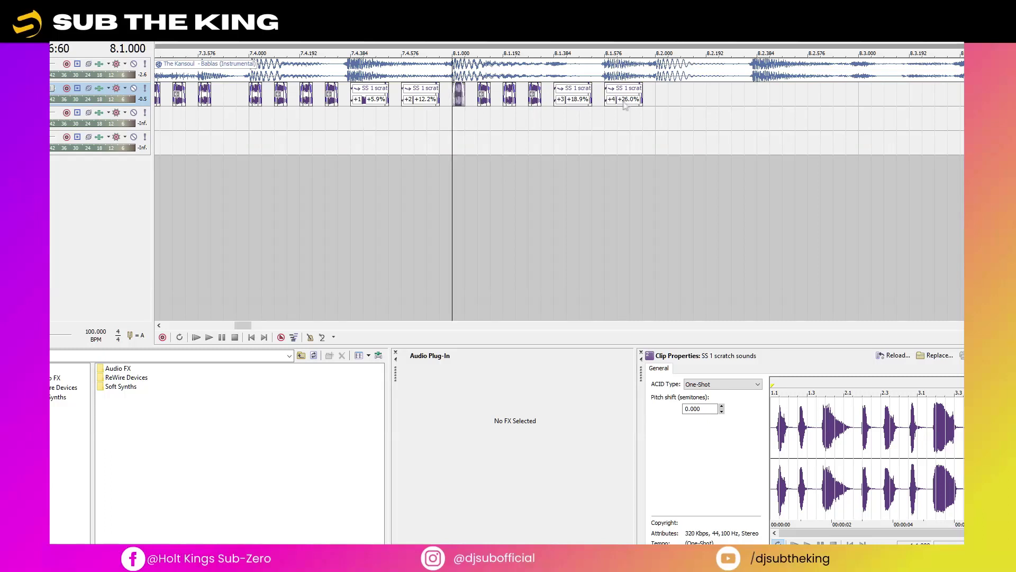
pyautogui.moveTo(460, 104); pyautogui.dragTo(662, 105)
pyautogui.click(778, 102)
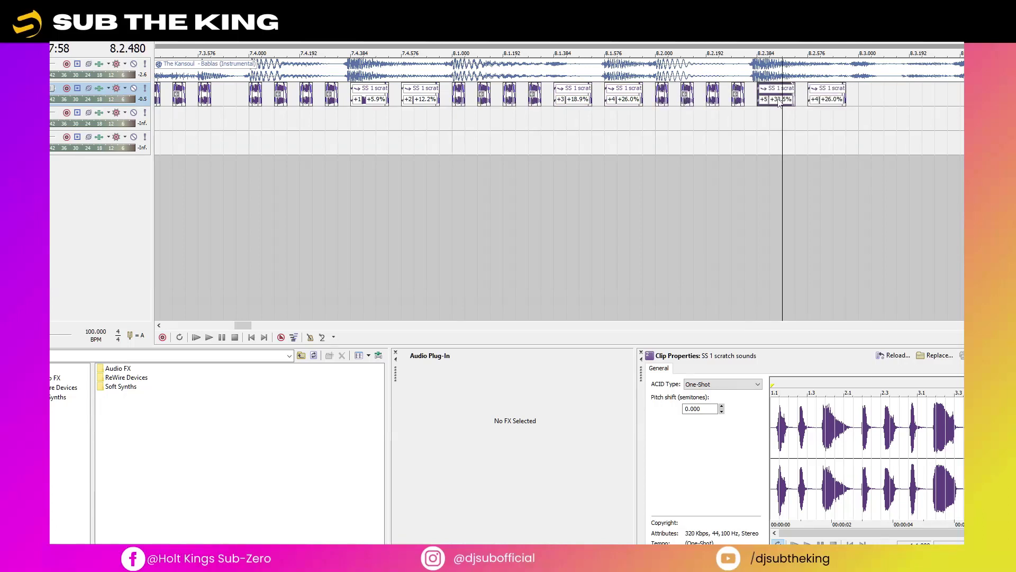
pyautogui.click(830, 103)
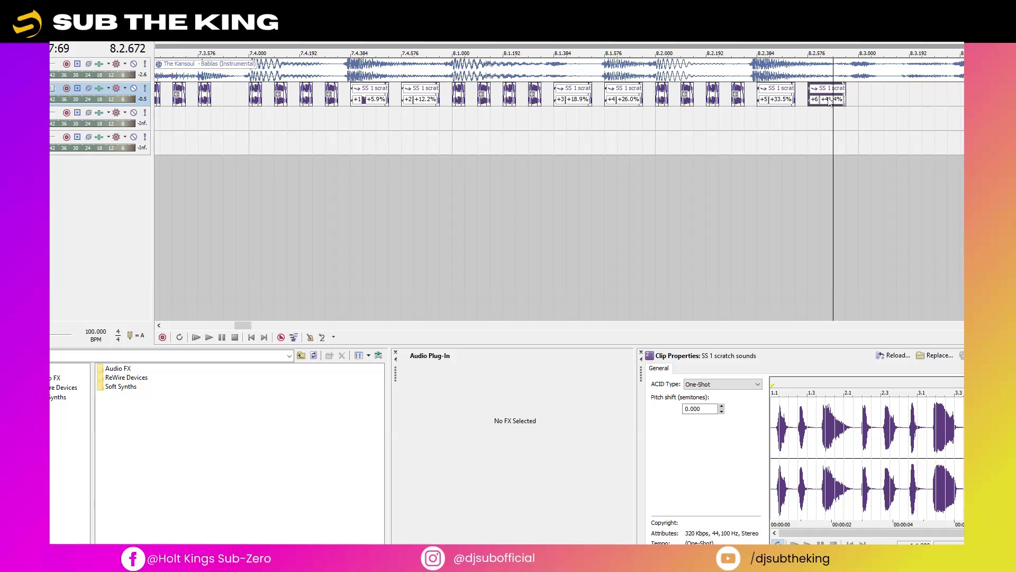
# Step: Play the whole arrangement twice from the start of the project
pyautogui.scroll(-3, 828, 101)
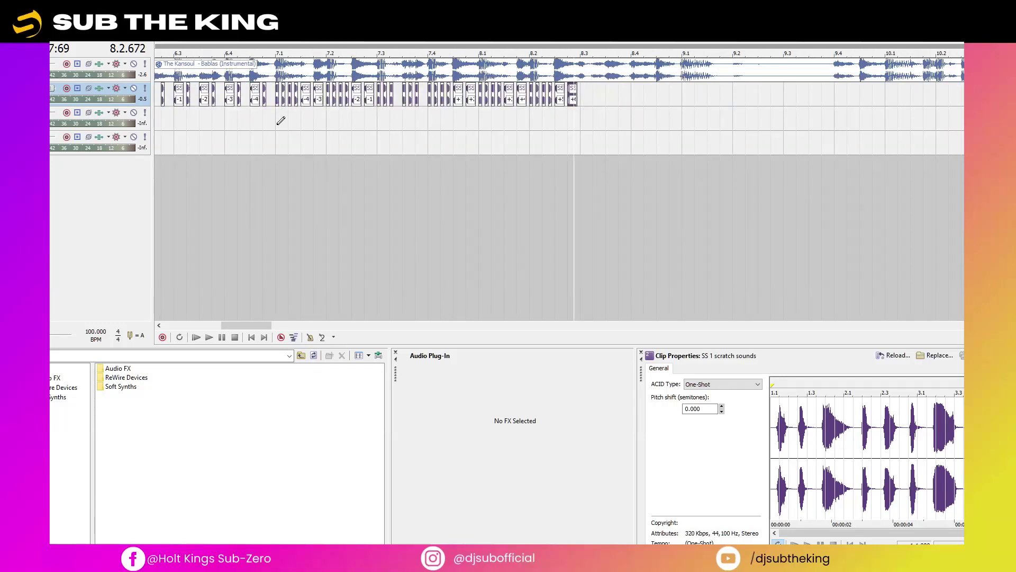
pyautogui.press('Down')
pyautogui.press('Down')
pyautogui.hotkey('ctrl', 'Home')
pyautogui.press('space')
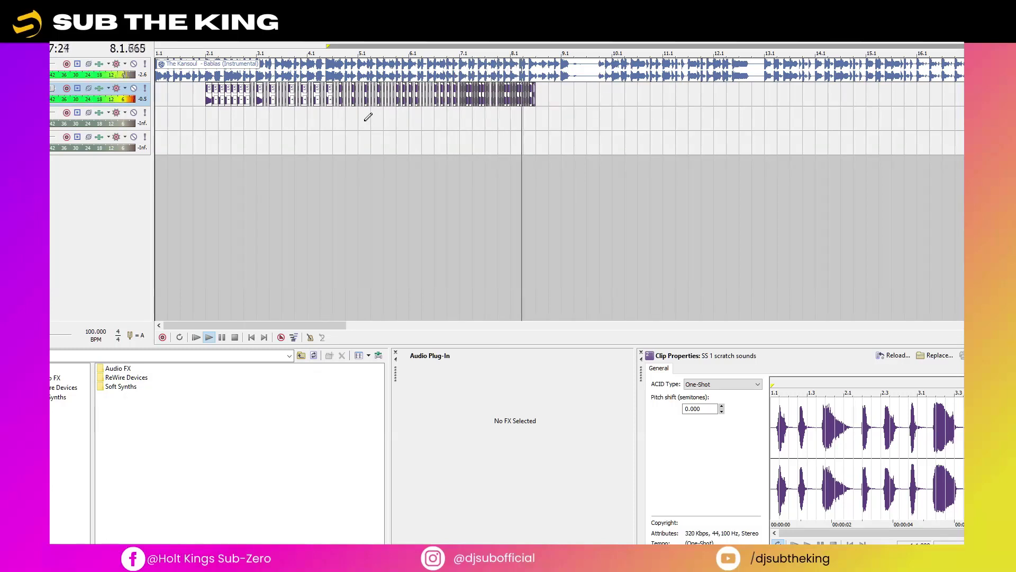
pyautogui.press('space')
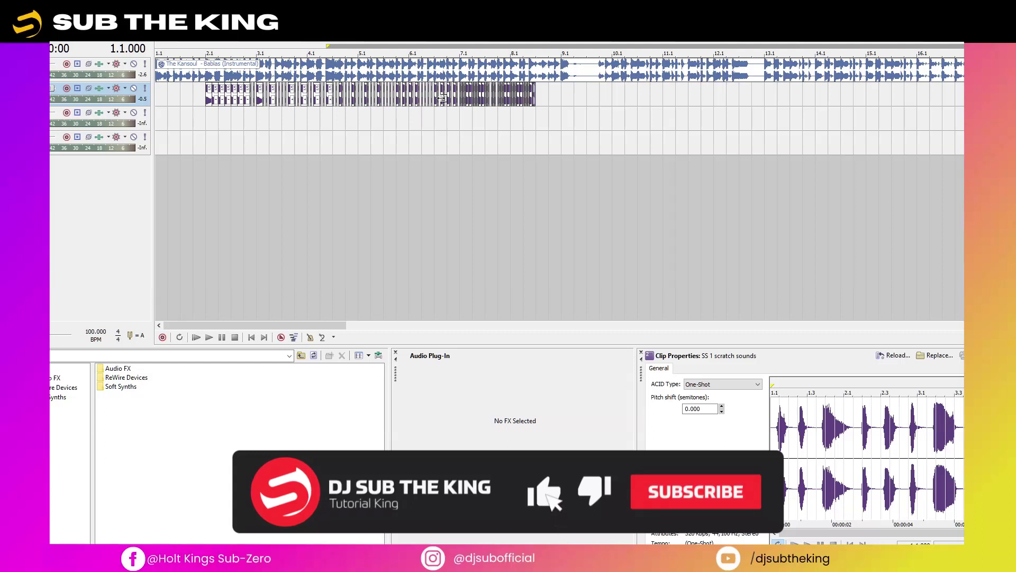
pyautogui.press('space')
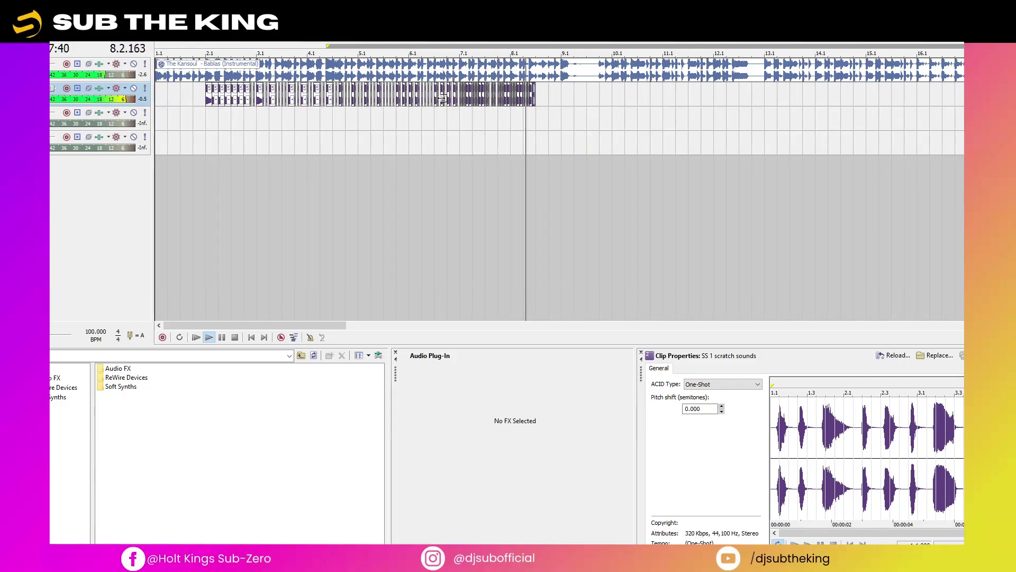
# Step: Split the instrumental at 9.1.000 and delete everything after the cut
pyautogui.click(563, 79)
pyautogui.press('s')
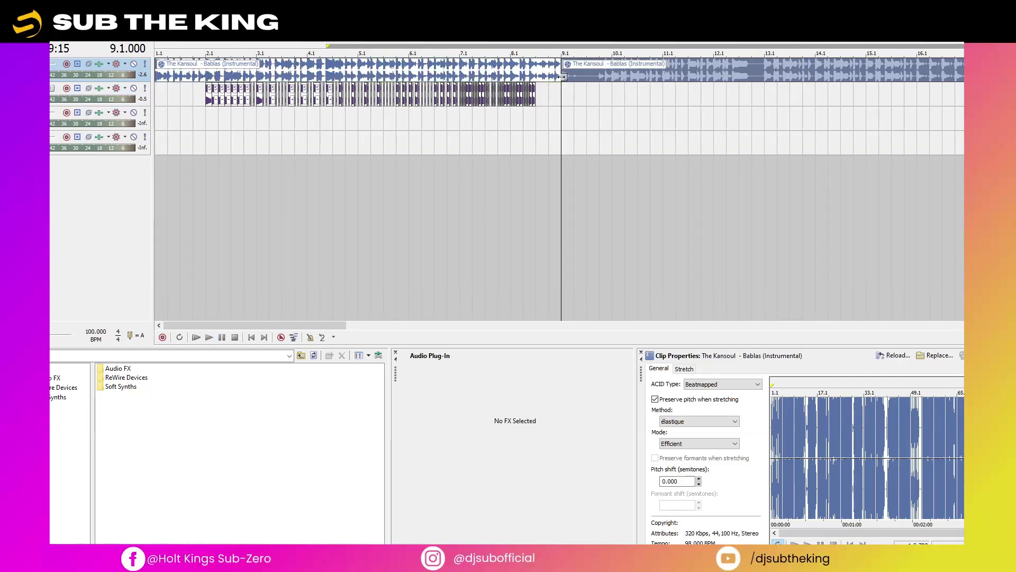
pyautogui.press('Delete')
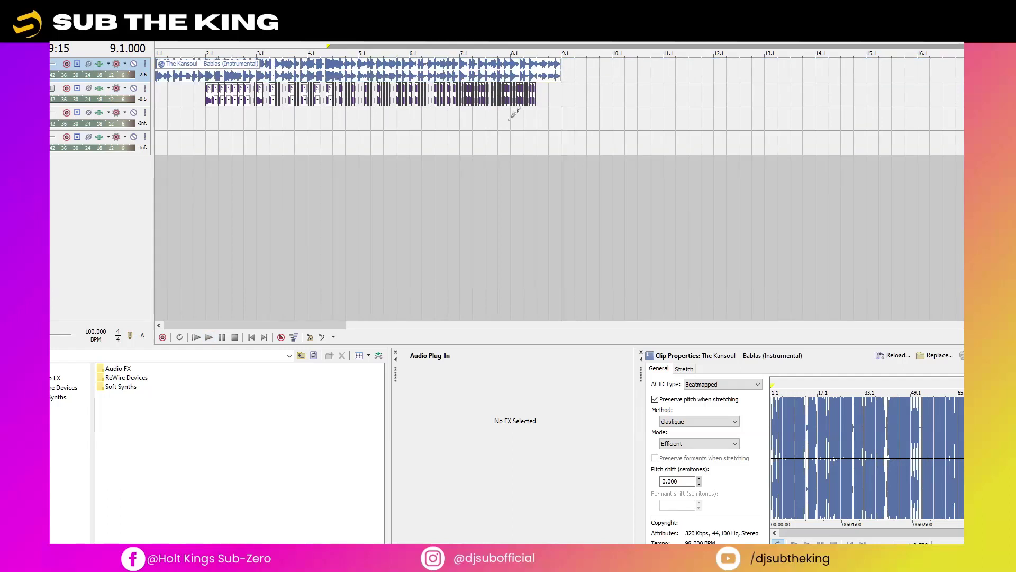
pyautogui.click(527, 118)
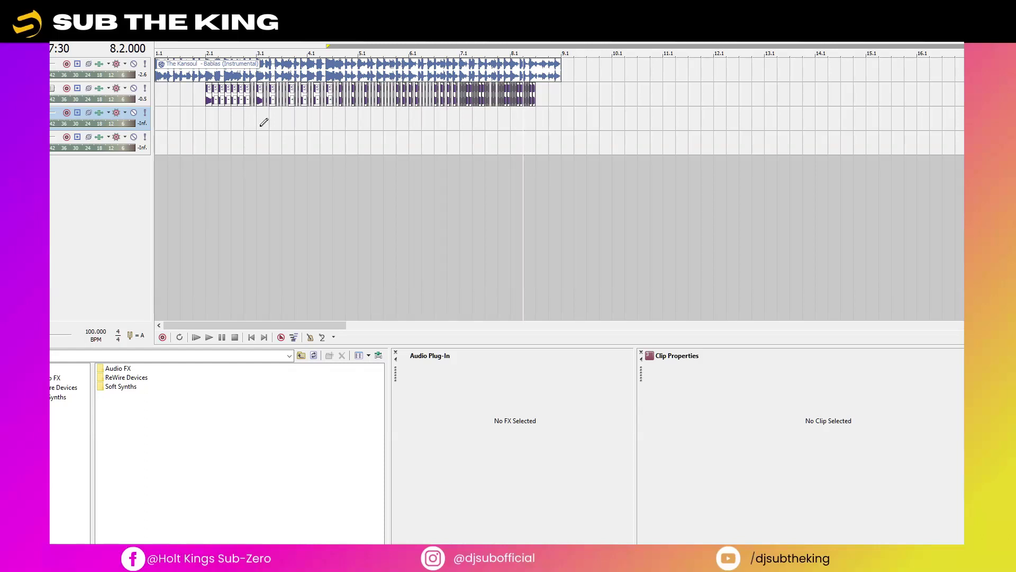
pyautogui.click(213, 120)
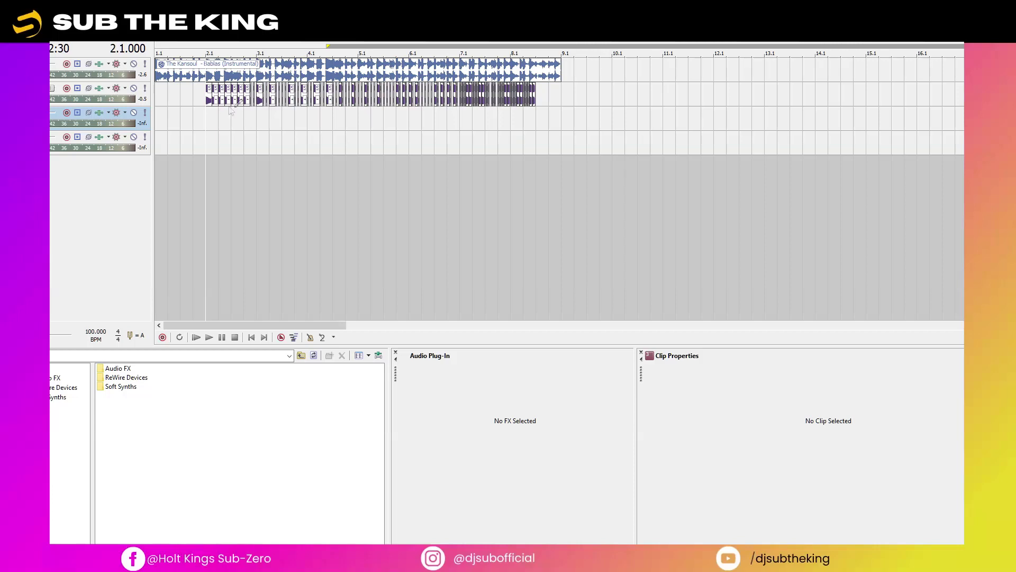
pyautogui.click(215, 97)
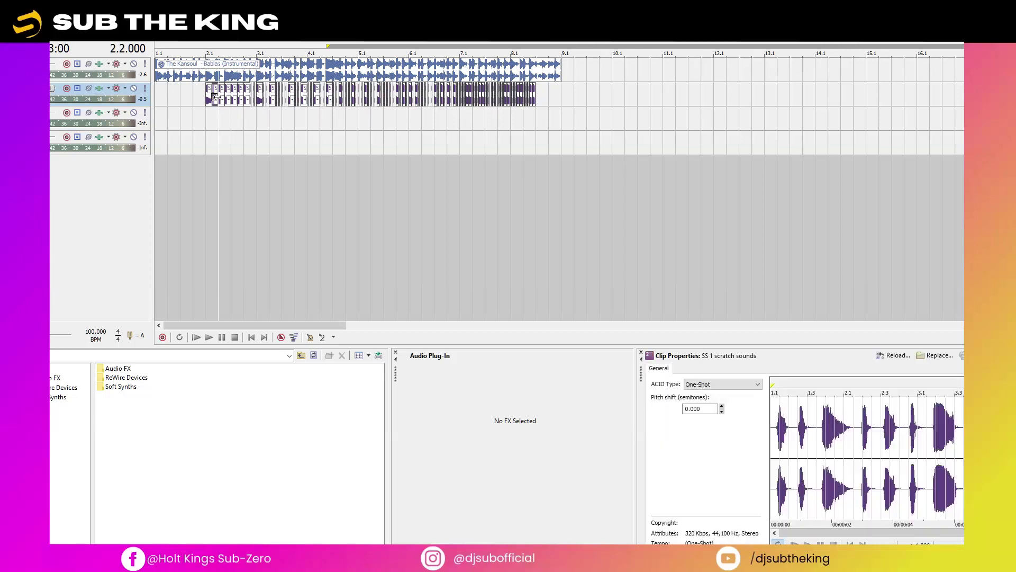